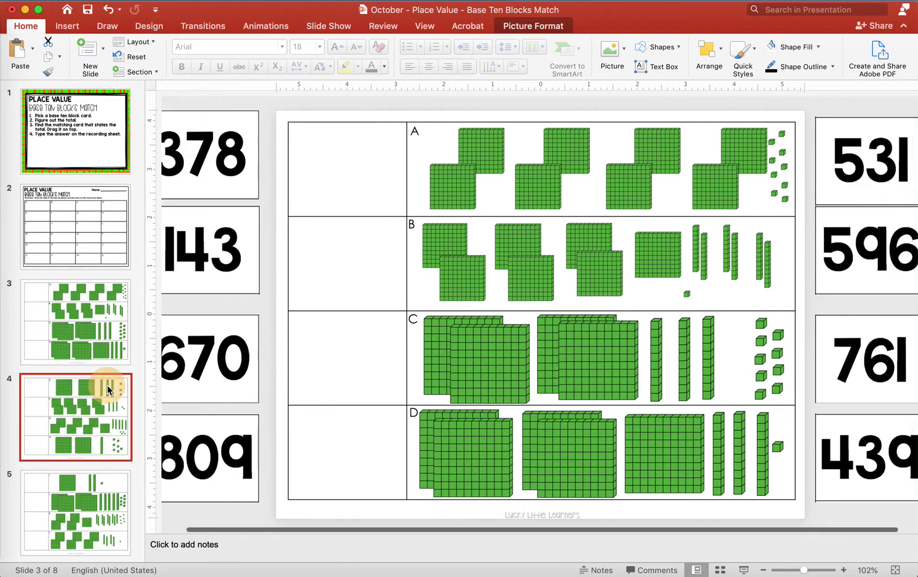
Look through the presentation's slides, including the base ten block pages and the recording sheet, and return to slide 3
{"action": "scroll", "coordinate": [102, 428], "scroll_direction": "down", "scroll_amount": 5}
{"action": "left_click", "coordinate": [95, 419]}
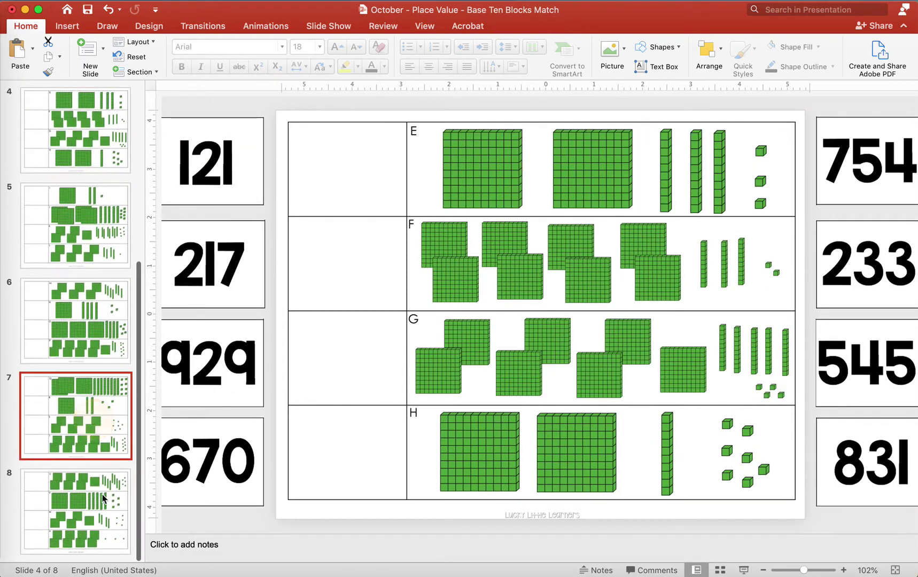
{"action": "left_click", "coordinate": [103, 495]}
{"action": "scroll", "coordinate": [87, 342], "scroll_direction": "up", "scroll_amount": 2}
{"action": "scroll", "coordinate": [87, 342], "scroll_direction": "up", "scroll_amount": 5}
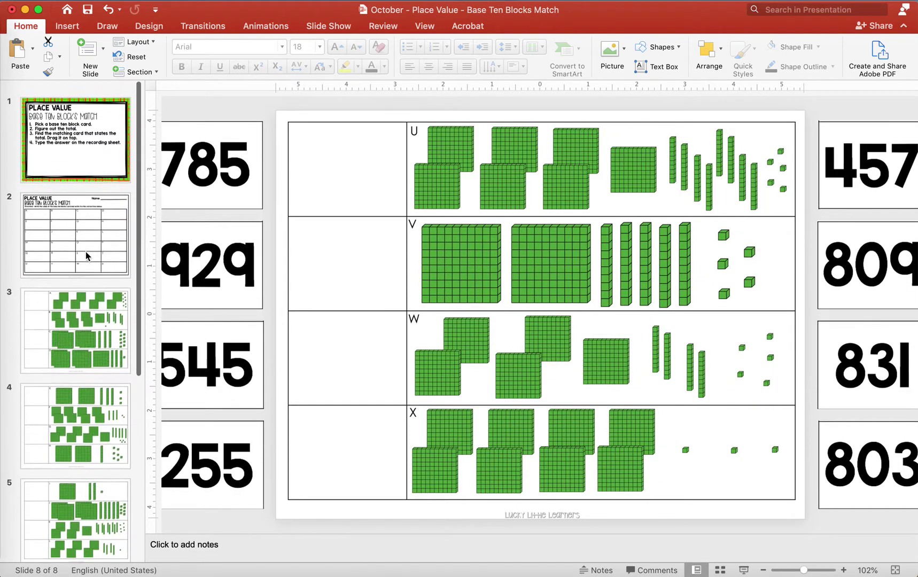
{"action": "left_click", "coordinate": [85, 241]}
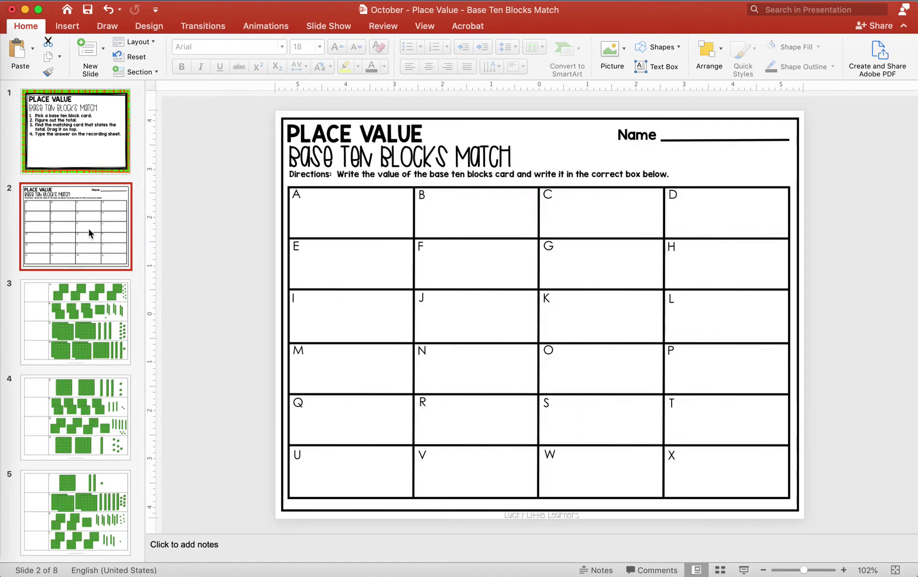
{"action": "left_click", "coordinate": [94, 299]}
Export every slide of the presentation as PNG images at 2000 by 1545, replacing the existing export folder
{"action": "left_click", "coordinate": [74, 1]}
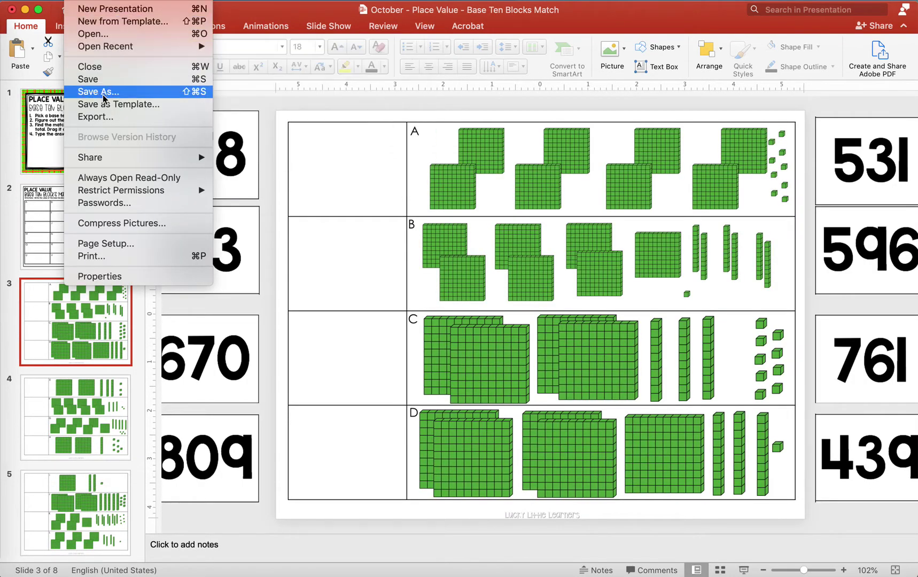
{"action": "left_click", "coordinate": [108, 117]}
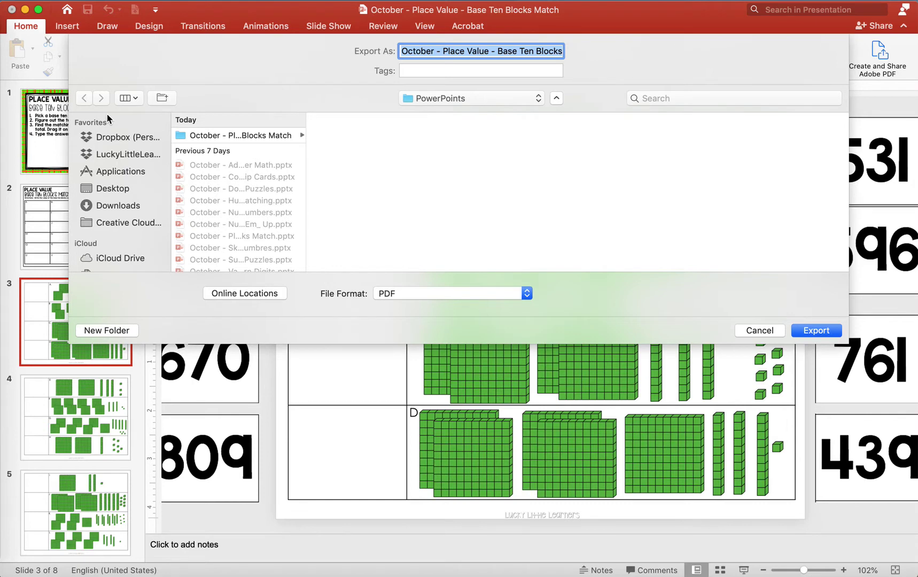
{"action": "left_click", "coordinate": [384, 294]}
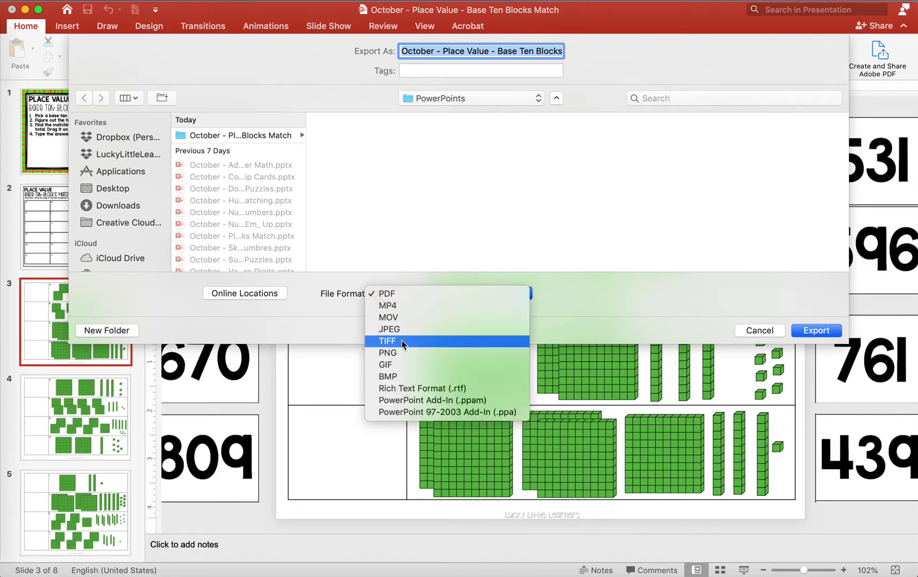
{"action": "left_click", "coordinate": [395, 354]}
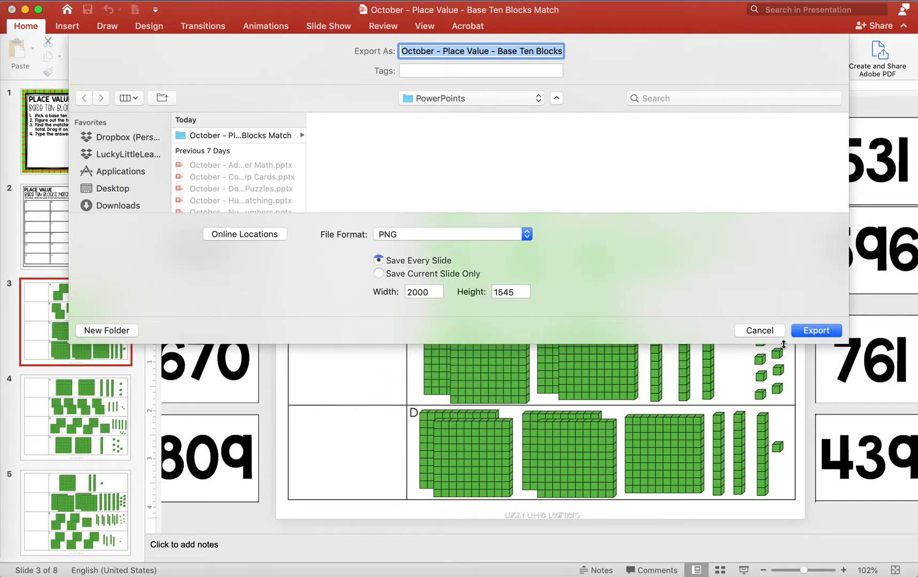
{"action": "left_click", "coordinate": [810, 332]}
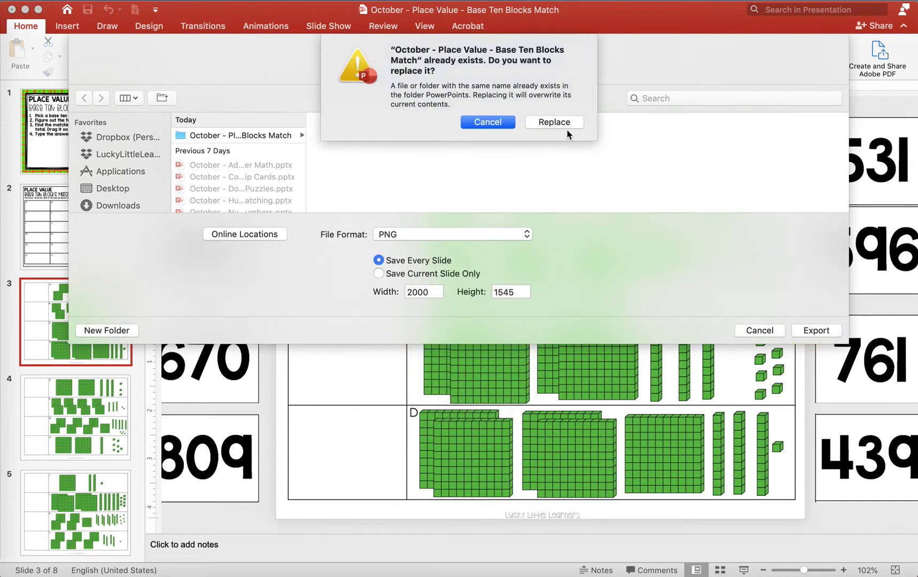
{"action": "left_click", "coordinate": [562, 118]}
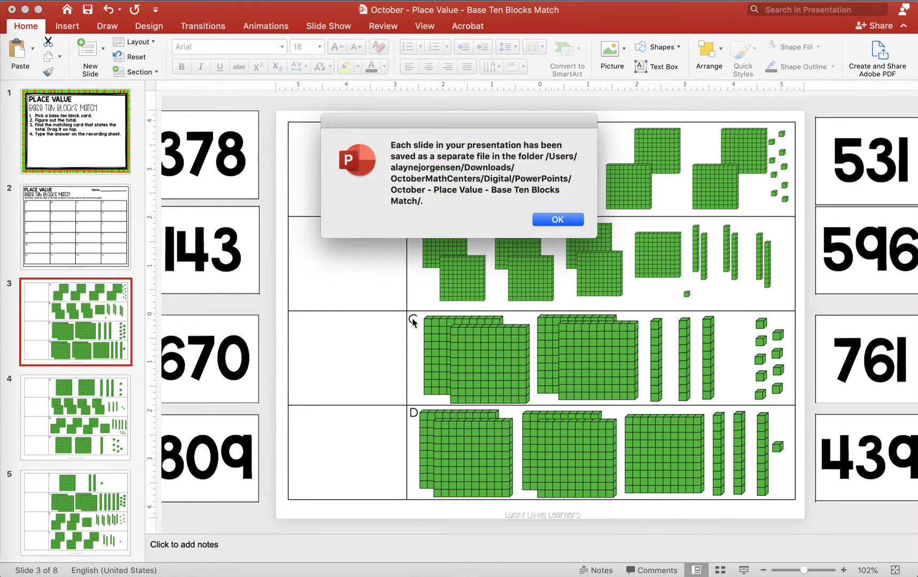
{"action": "left_click", "coordinate": [556, 220]}
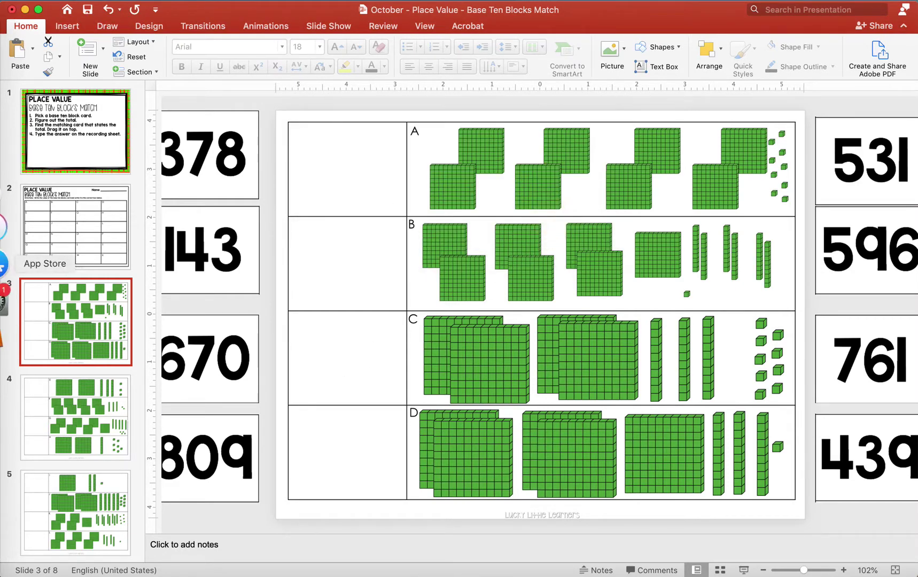
Move the 378 card on slide 3 inward so it slightly overlaps the slide's edge, and shift the 143 card slightly down
{"action": "left_click", "coordinate": [249, 150]}
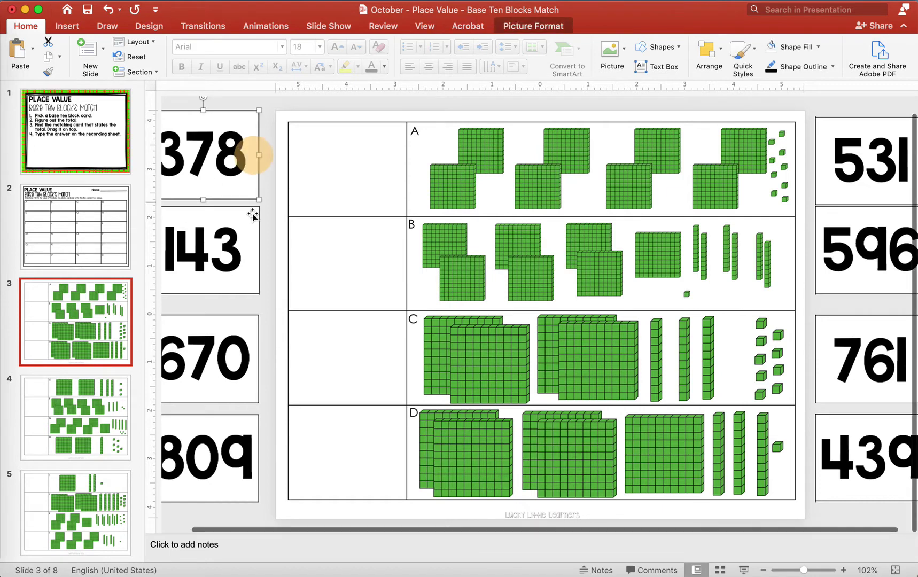
{"action": "left_click_drag", "start_coordinate": [236, 248], "coordinate": [235, 232]}
{"action": "left_click", "coordinate": [237, 149]}
{"action": "left_click_drag", "start_coordinate": [237, 149], "coordinate": [266, 132]}
{"action": "left_click_drag", "start_coordinate": [231, 214], "coordinate": [231, 235]}
{"action": "left_click_drag", "start_coordinate": [245, 140], "coordinate": [255, 169]}
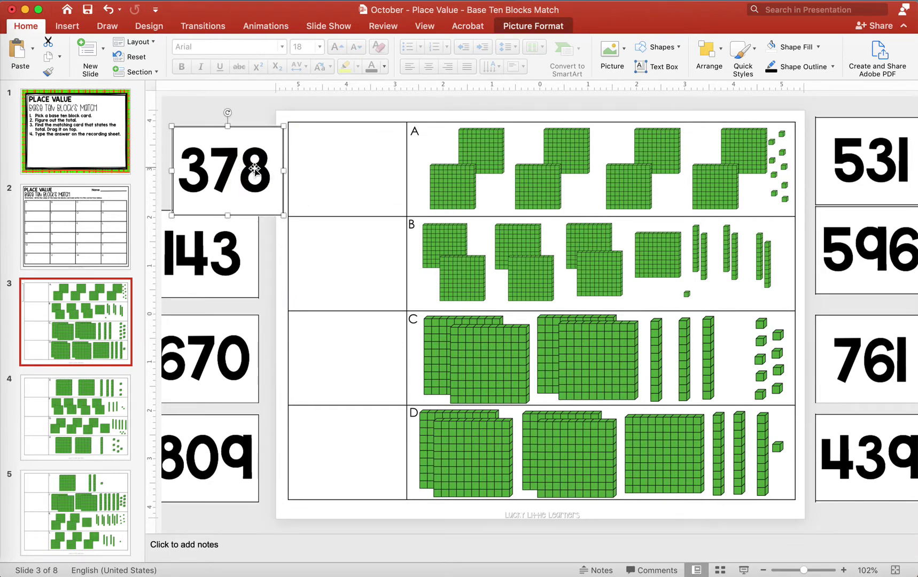
Save the 378 card as a PNG picture named 358.png in the PowerPoints folder
{"action": "right_click", "coordinate": [255, 170]}
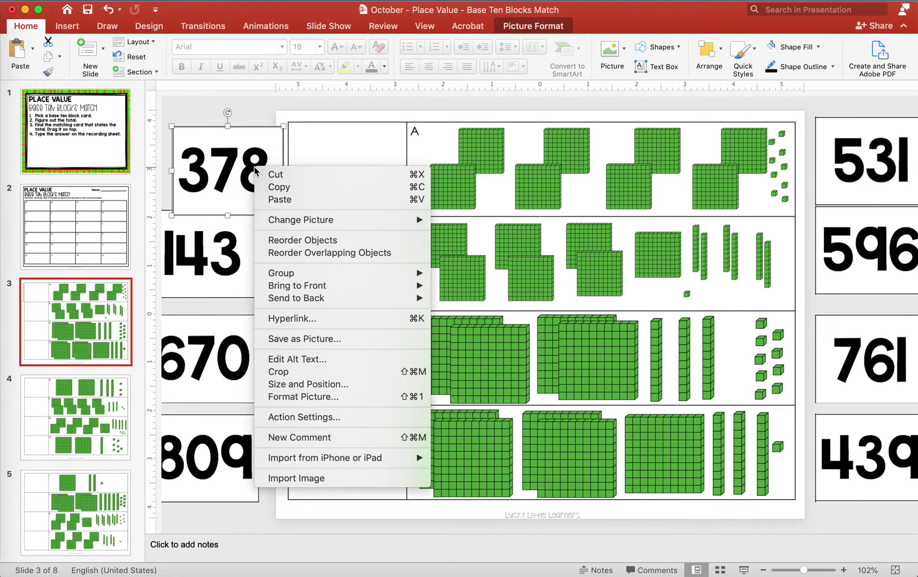
{"action": "key", "text": "Escape"}
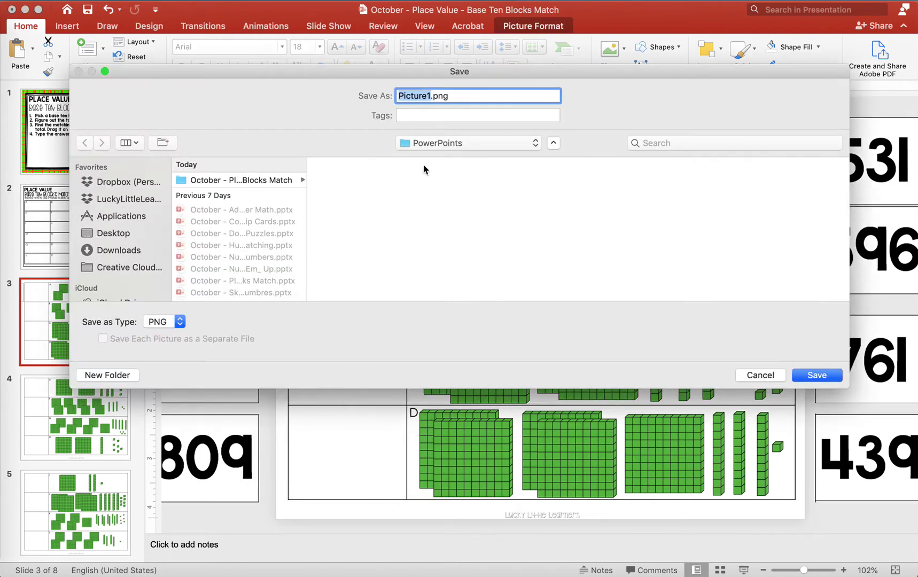
{"action": "type", "text": "358"}
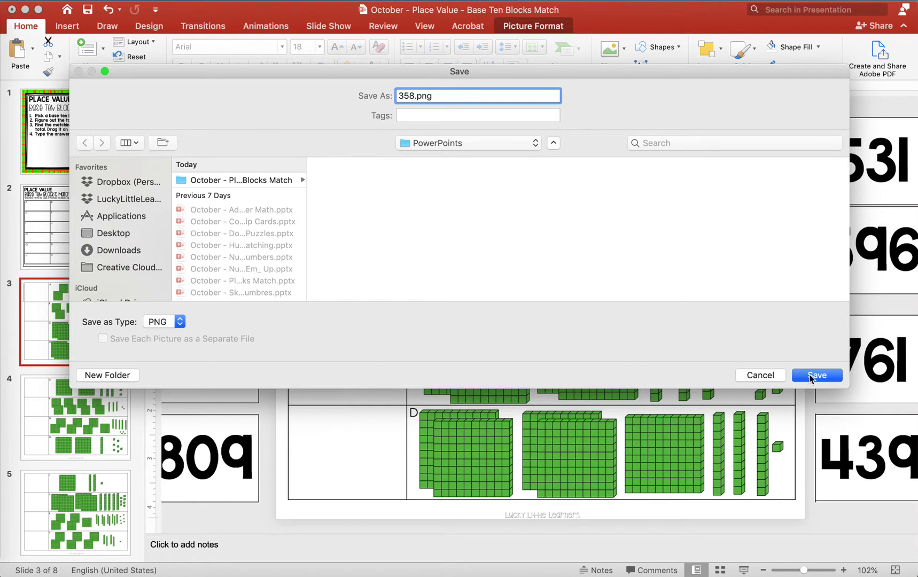
{"action": "left_click", "coordinate": [812, 376]}
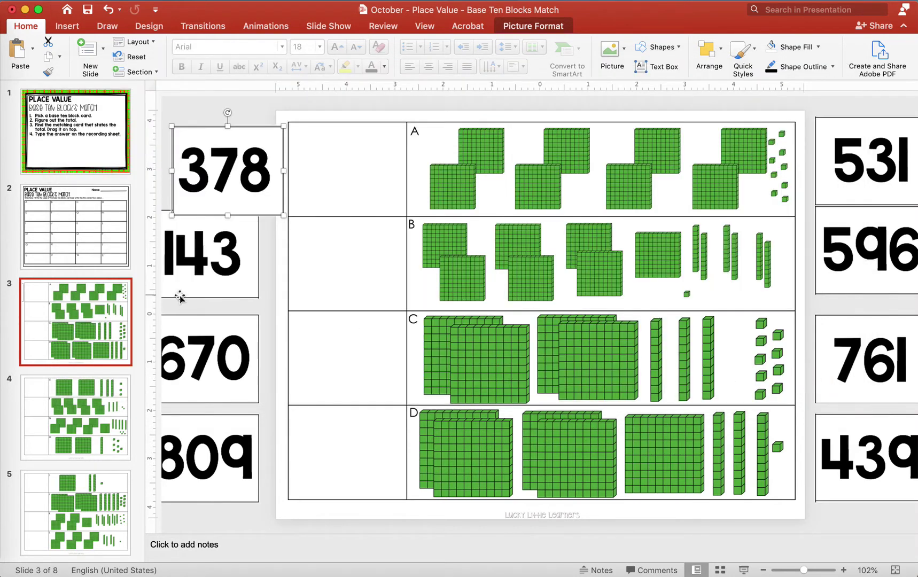
Go through the number cards around slide 3, nudging the 439 card toward the slide and the 378 card back off its edge
{"action": "left_click", "coordinate": [266, 257]}
{"action": "left_click", "coordinate": [224, 270]}
{"action": "left_click", "coordinate": [247, 381]}
{"action": "left_click", "coordinate": [237, 463]}
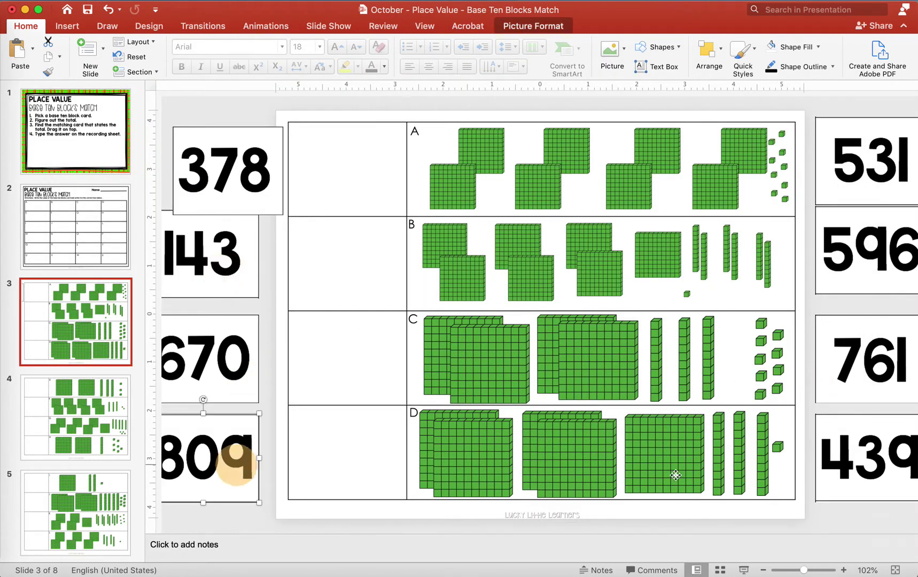
{"action": "left_click", "coordinate": [867, 445]}
{"action": "left_click_drag", "start_coordinate": [867, 446], "coordinate": [861, 446]}
{"action": "left_click", "coordinate": [881, 224]}
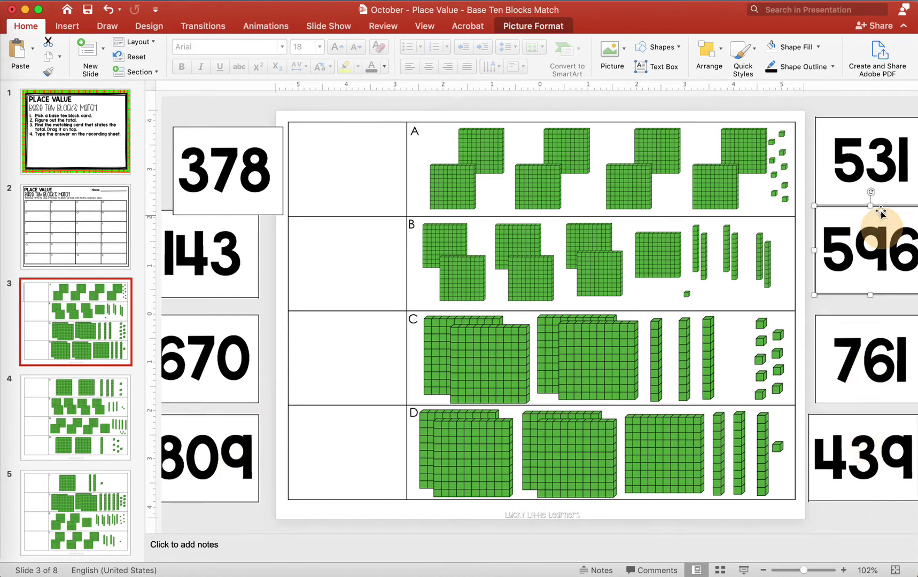
{"action": "left_click", "coordinate": [883, 184]}
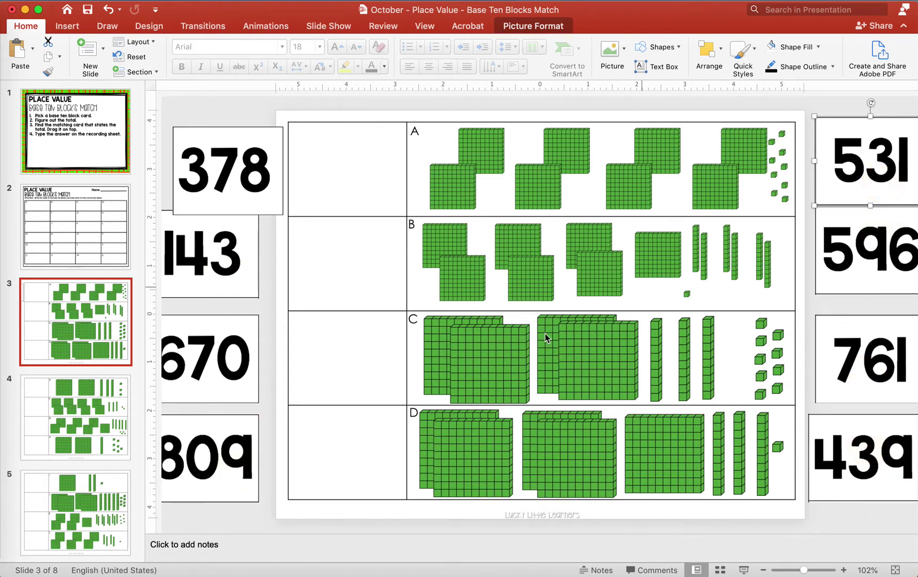
{"action": "left_click_drag", "start_coordinate": [253, 159], "coordinate": [239, 154]}
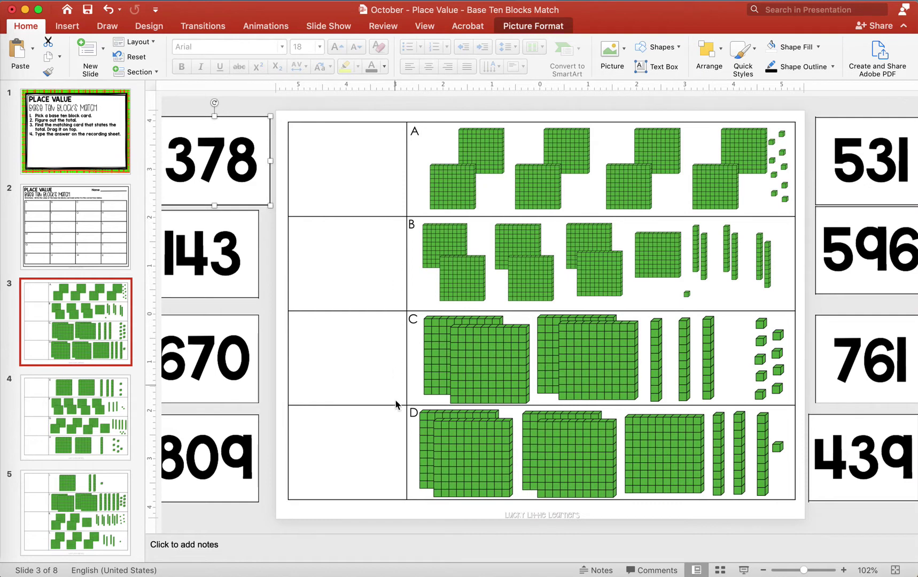
{"action": "left_click", "coordinate": [260, 335]}
{"action": "left_click", "coordinate": [252, 426]}
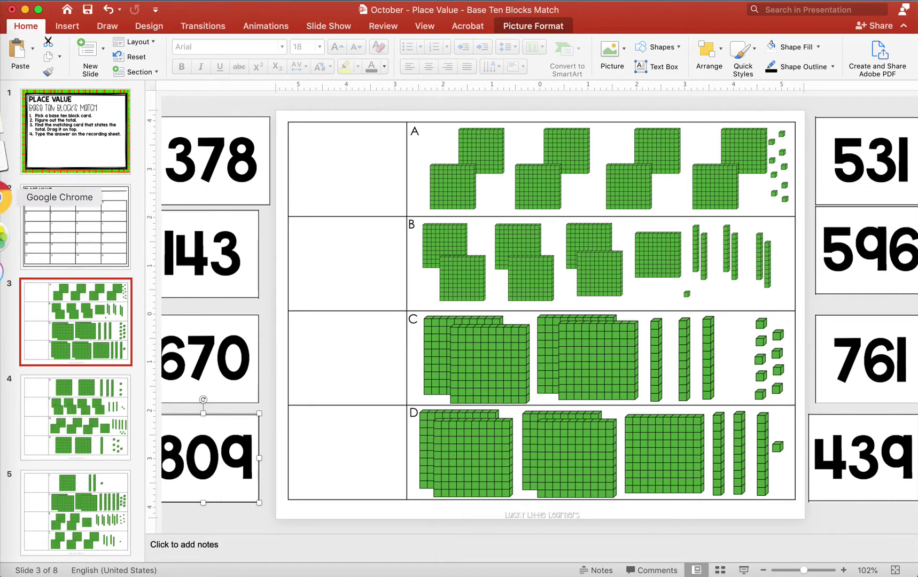
Switch to Seesaw in Chrome and create a new activity named Place Value Match
{"action": "left_click", "coordinate": [3, 197]}
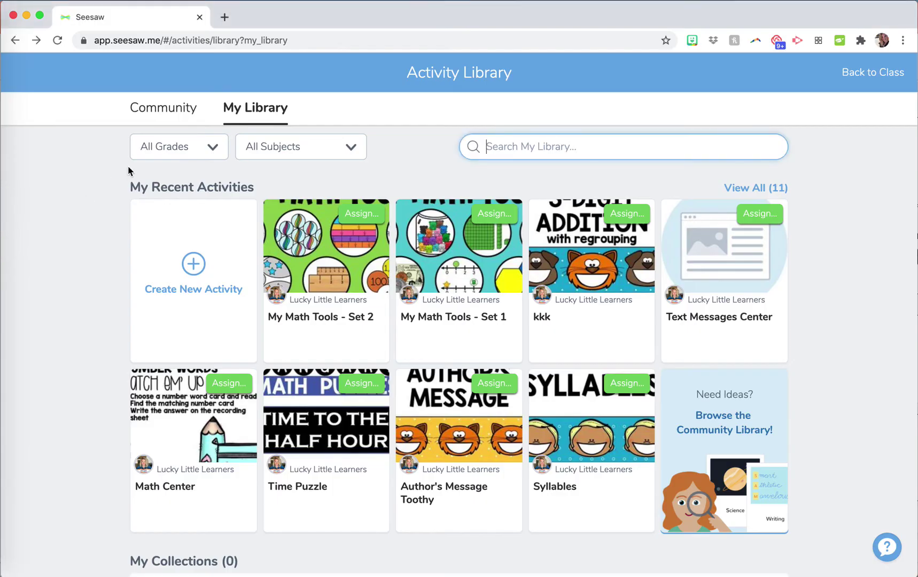
{"action": "left_click", "coordinate": [189, 277]}
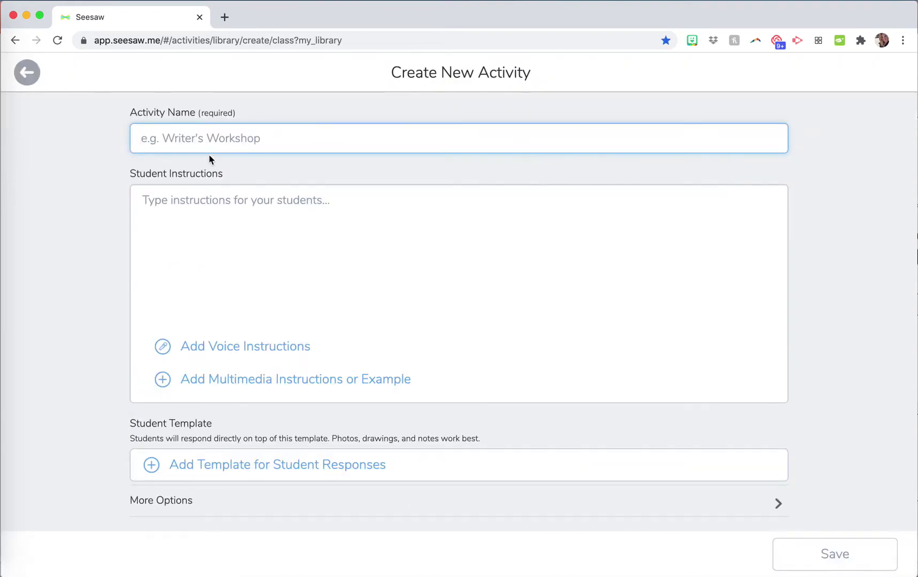
{"action": "type", "text": "Place Value"}
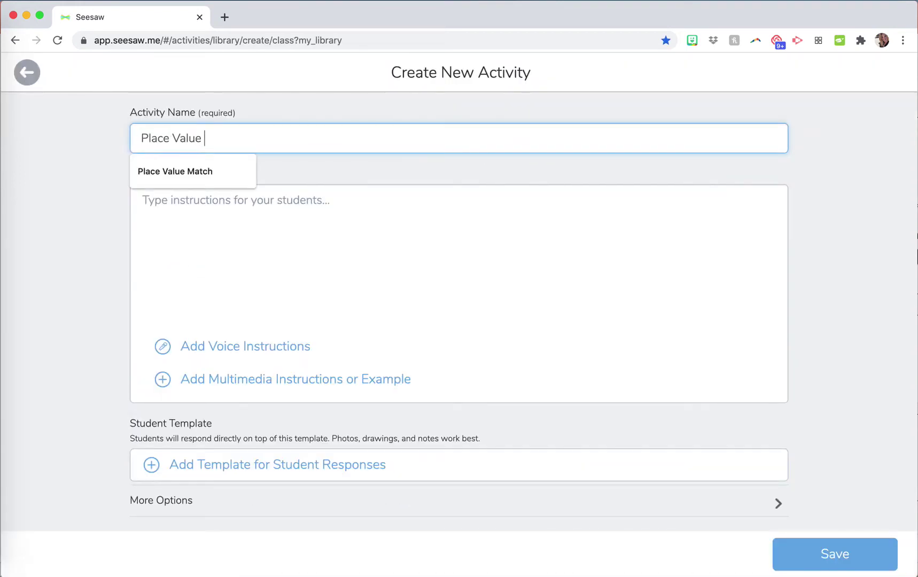
{"action": "type", "text": " Match"}
{"action": "left_click", "coordinate": [265, 244]}
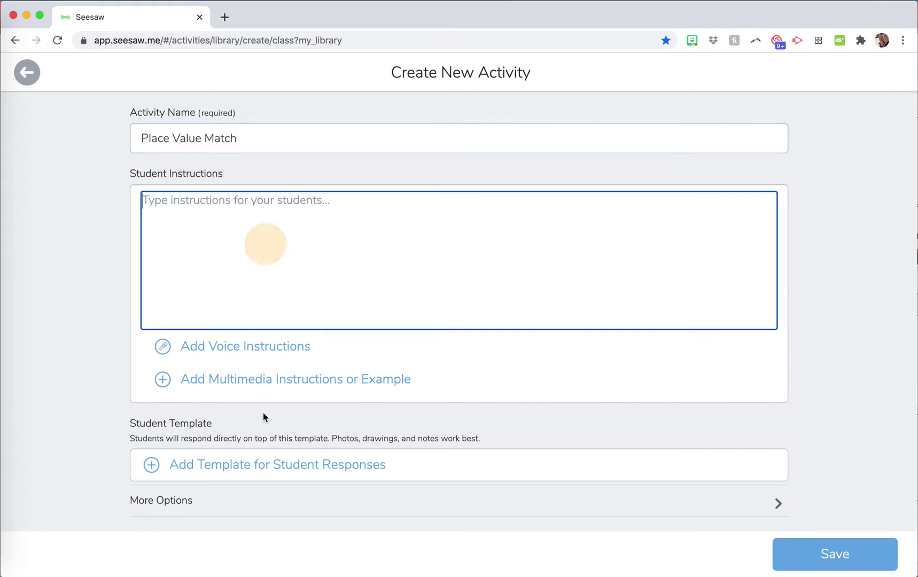
Upload Slide1.png through Slide8.png from the exported Base Ten Blocks Match folder as the activity's student response template
{"action": "left_click", "coordinate": [243, 468]}
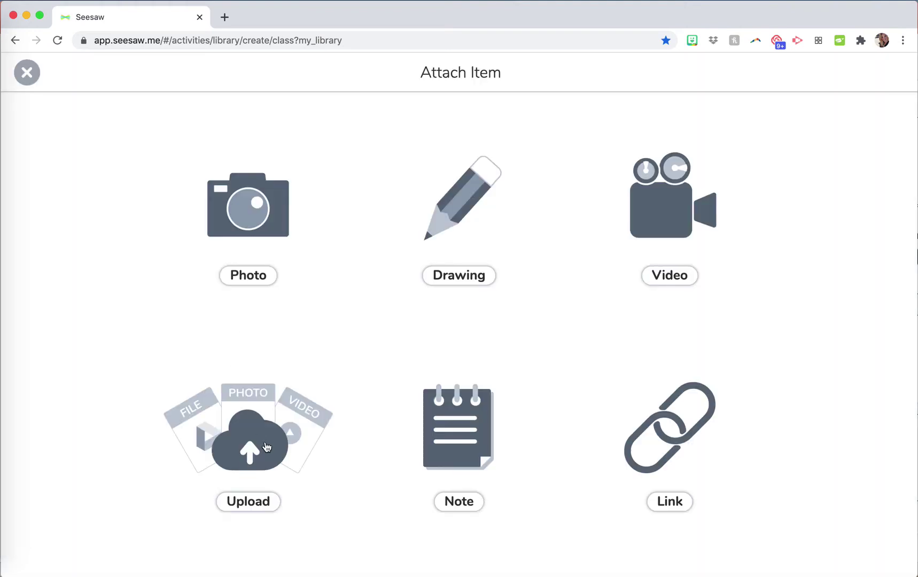
{"action": "left_click", "coordinate": [266, 446]}
{"action": "left_click", "coordinate": [319, 556]}
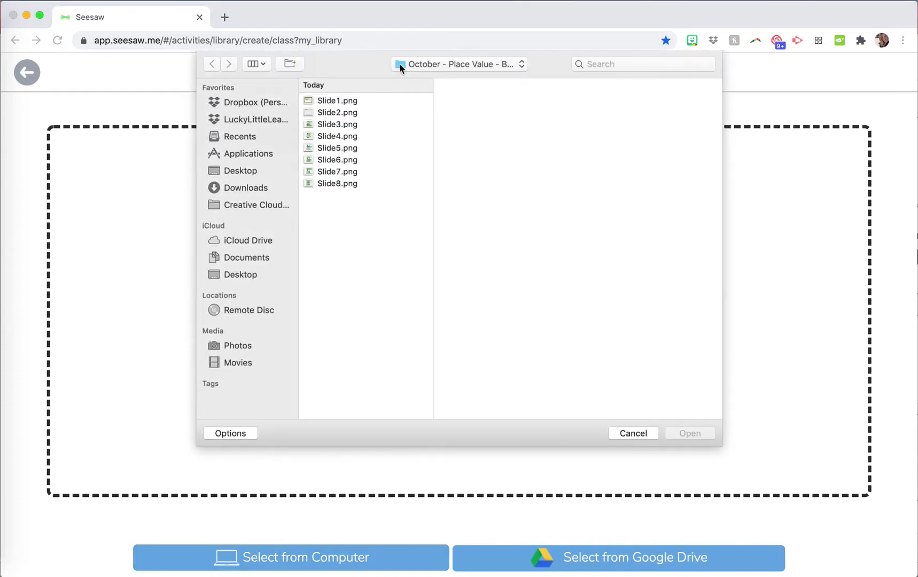
{"action": "left_click", "coordinate": [401, 65]}
{"action": "left_click", "coordinate": [417, 79]}
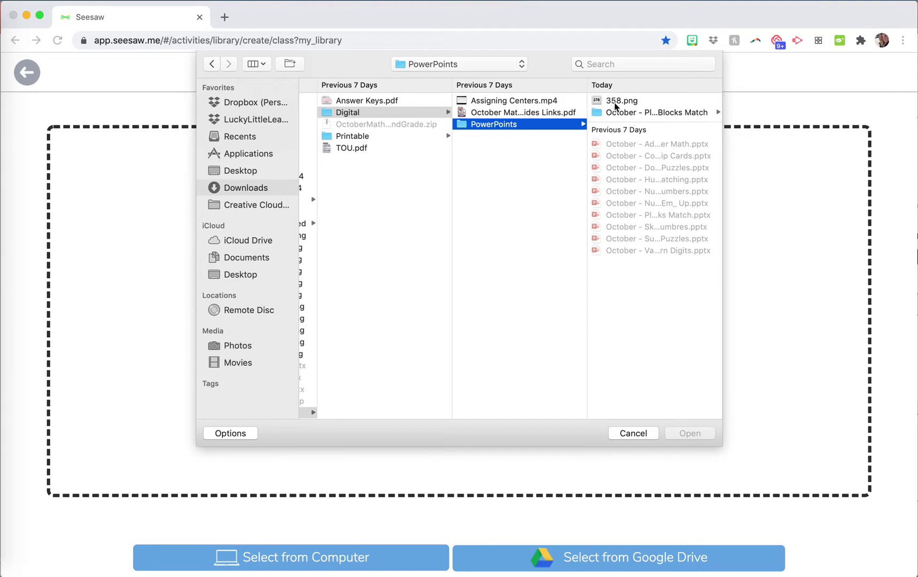
{"action": "left_click", "coordinate": [614, 112]}
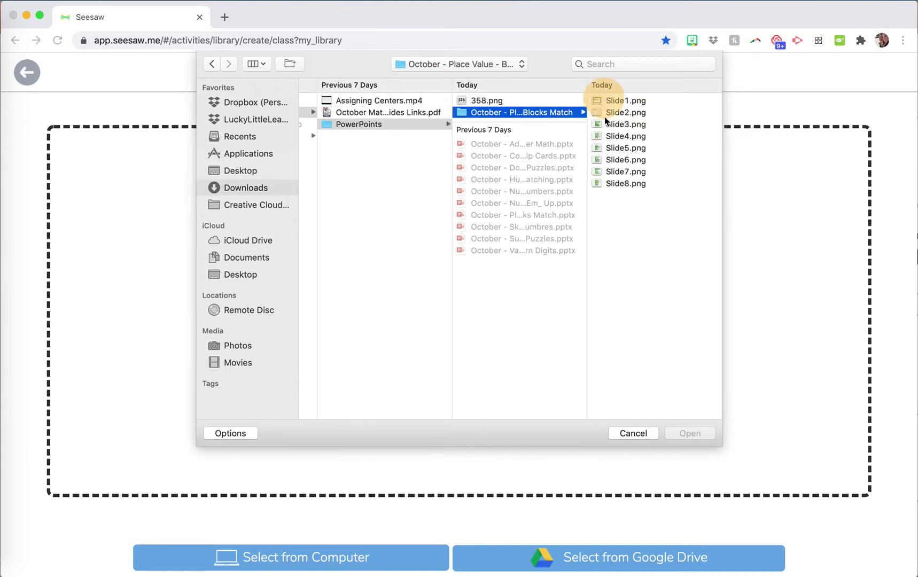
{"action": "left_click", "coordinate": [604, 100]}
{"action": "left_click", "coordinate": [444, 183], "text": "shift"}
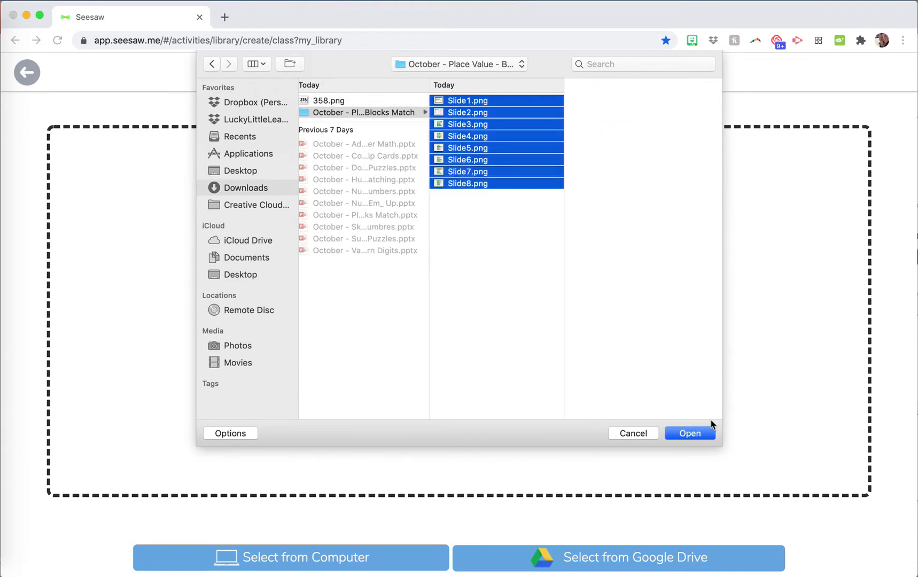
{"action": "left_click", "coordinate": [703, 433]}
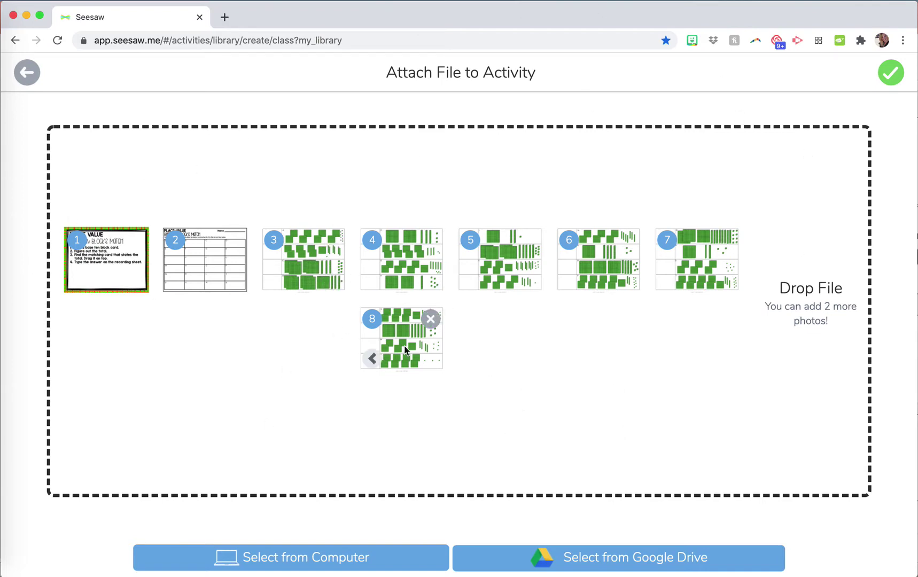
{"action": "left_click", "coordinate": [897, 78]}
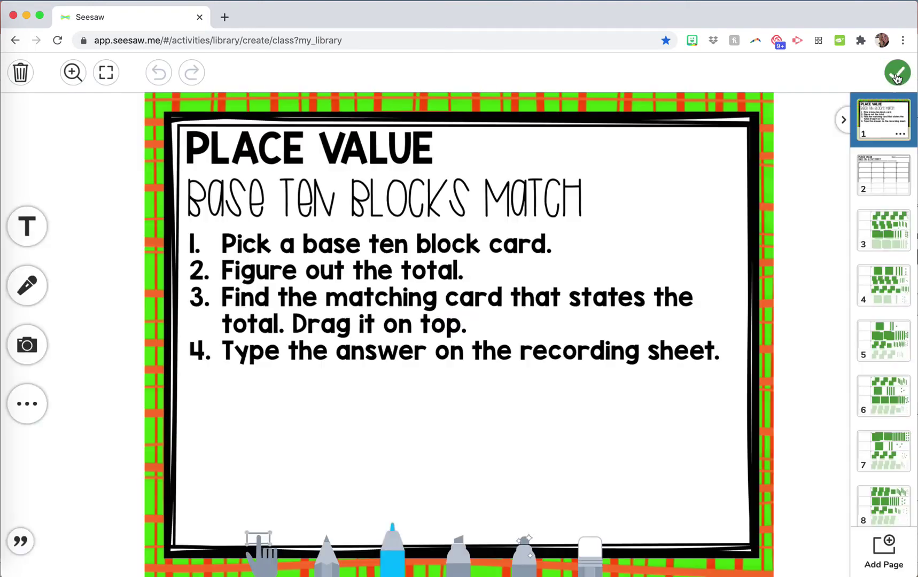
Look through pages 2 to 5 of the student template to check the uploaded slides
{"action": "left_click", "coordinate": [883, 179]}
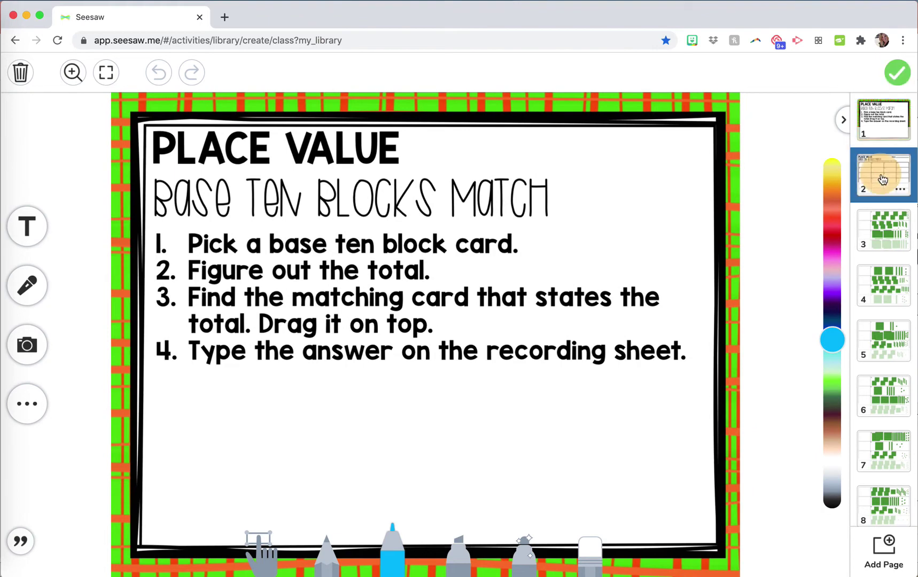
{"action": "left_click", "coordinate": [890, 227]}
{"action": "left_click", "coordinate": [890, 290]}
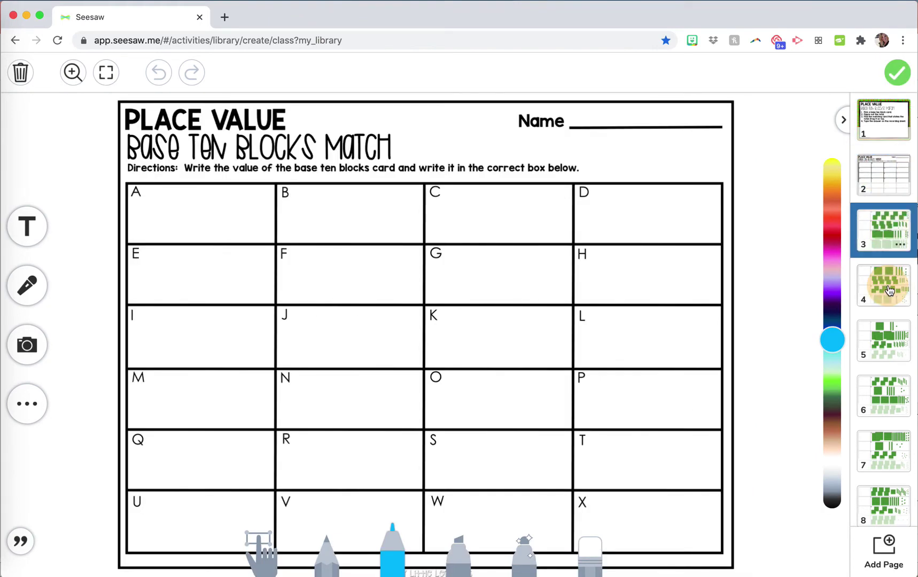
{"action": "left_click", "coordinate": [890, 343]}
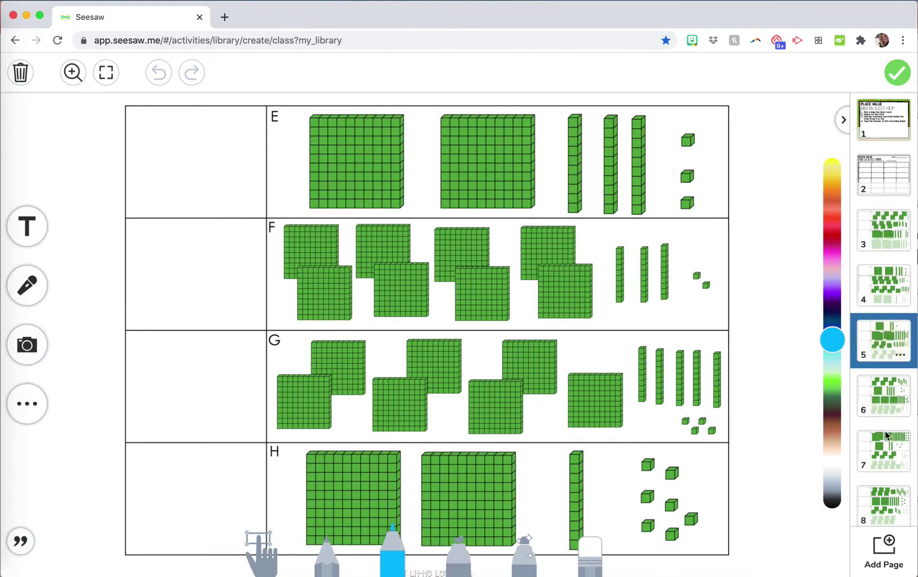
Add a text label to the recording sheet on page 2, narrow it to the column width and place it in box A
{"action": "left_click", "coordinate": [884, 395]}
{"action": "left_click", "coordinate": [888, 124]}
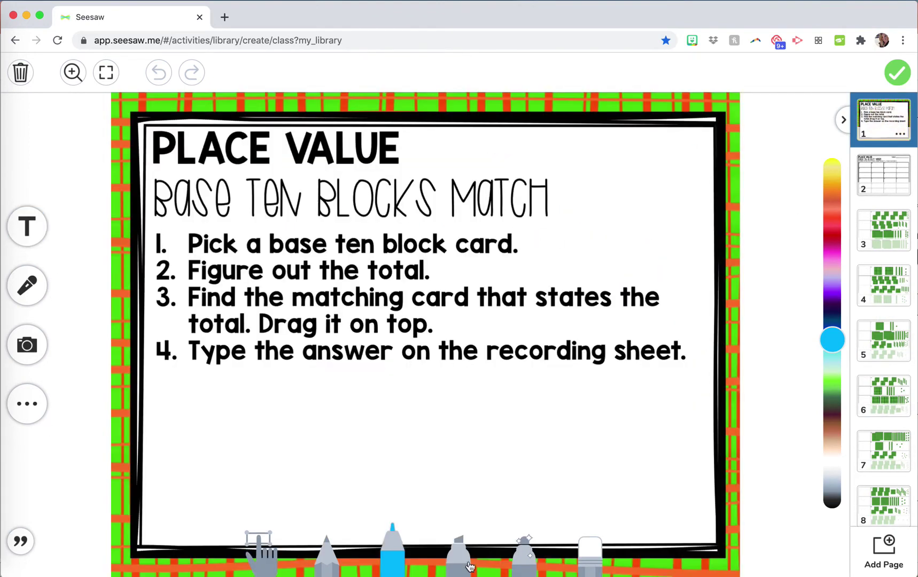
{"action": "left_click", "coordinate": [907, 191]}
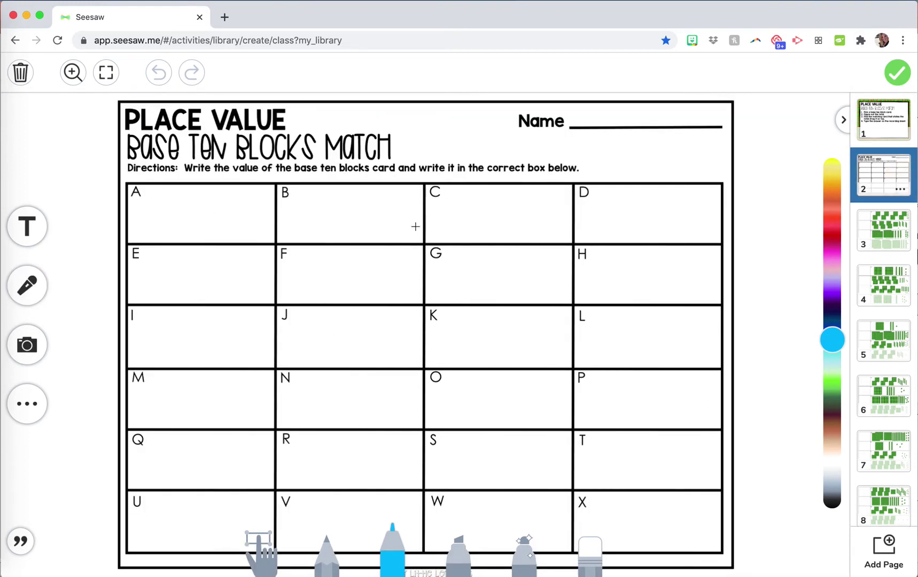
{"action": "left_click", "coordinate": [31, 238]}
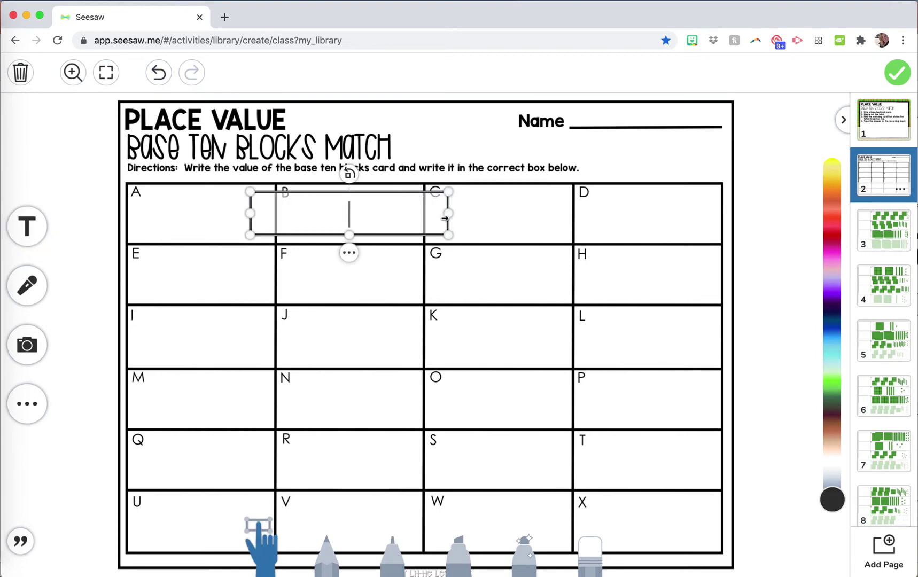
{"action": "left_click_drag", "start_coordinate": [448, 216], "coordinate": [398, 215]}
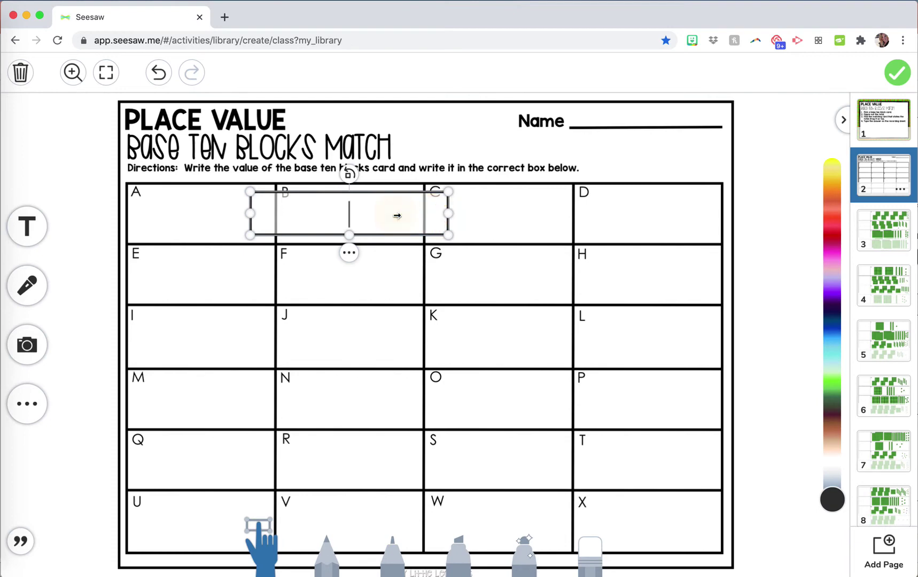
{"action": "left_click", "coordinate": [350, 216]}
{"action": "left_click", "coordinate": [352, 171]}
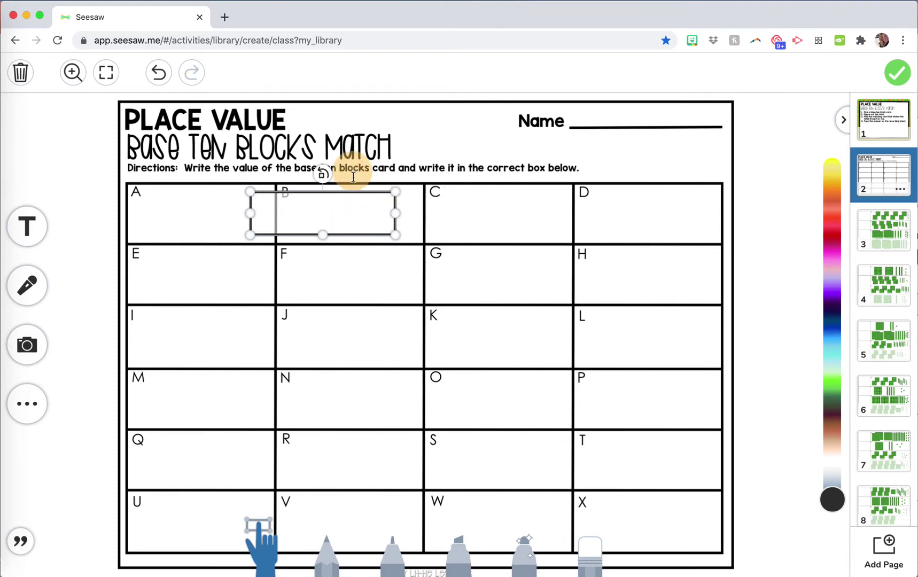
{"action": "left_click", "coordinate": [353, 214]}
{"action": "left_click_drag", "start_coordinate": [353, 214], "coordinate": [233, 221]}
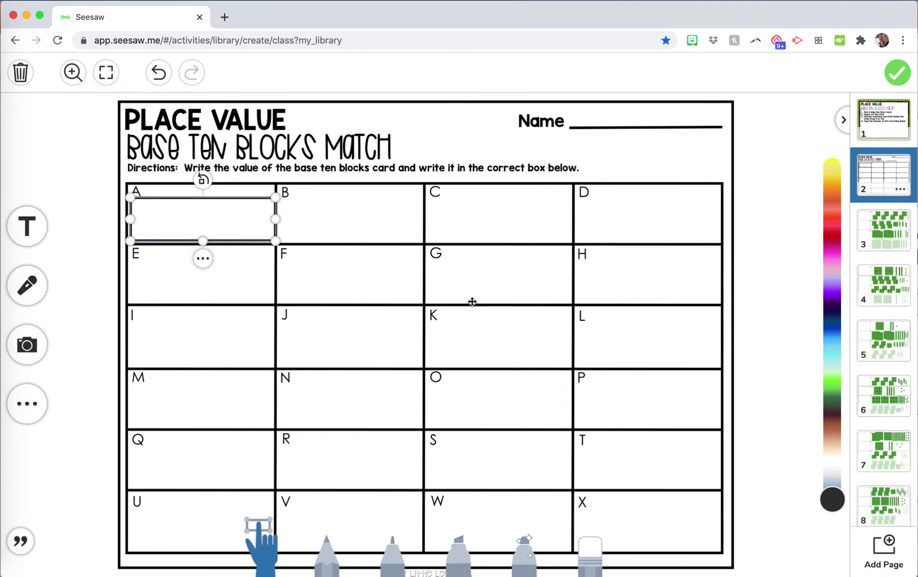
Enter the placeholder text "type" in the label in box A of the recording sheet
{"action": "left_click", "coordinate": [217, 221]}
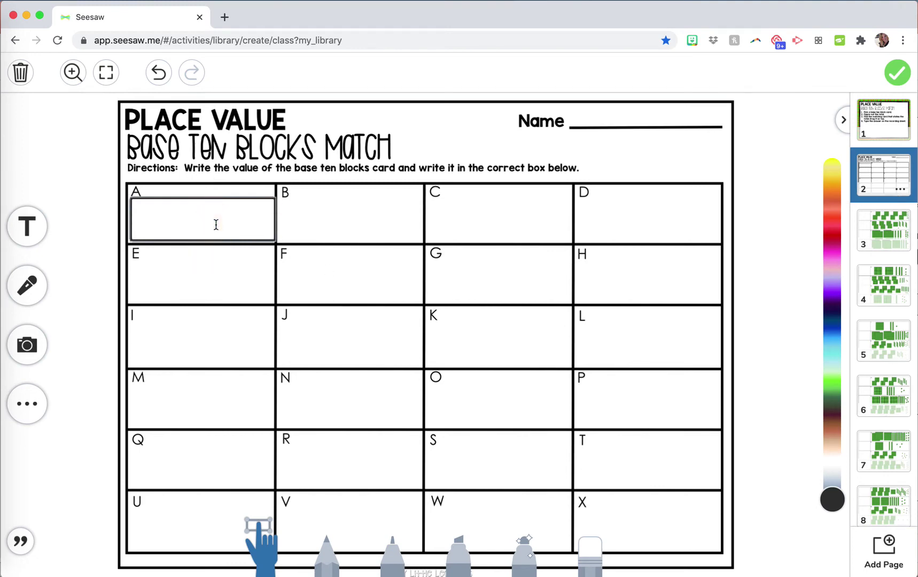
{"action": "type", "text": "type"}
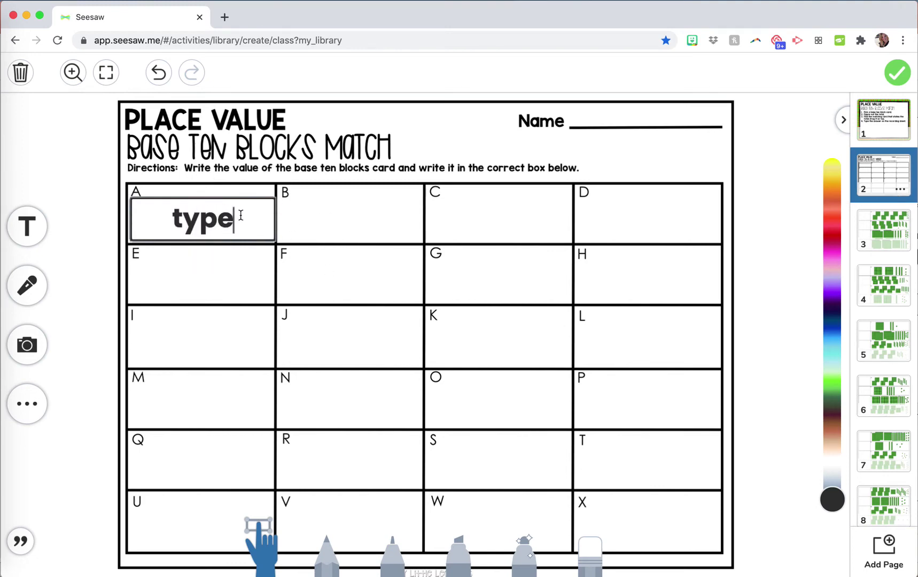
{"action": "left_click", "coordinate": [200, 205]}
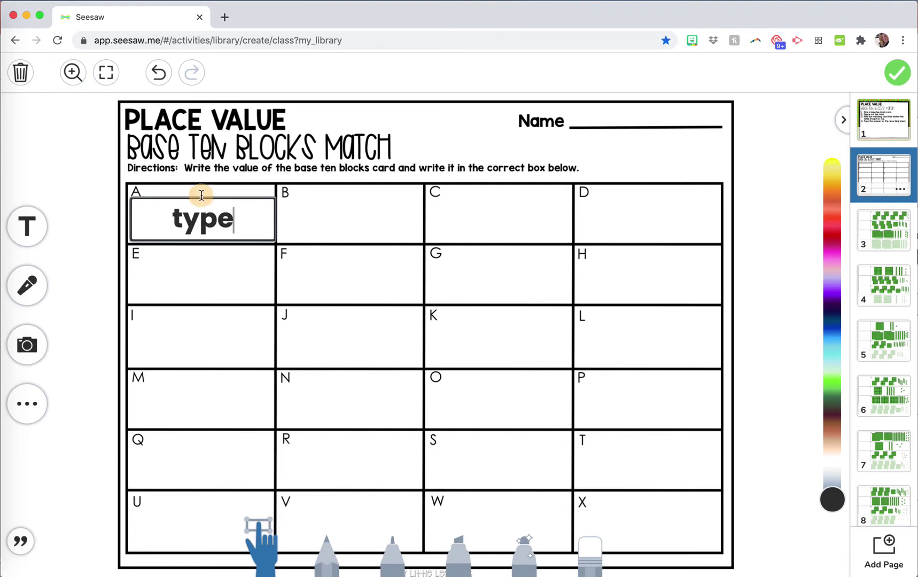
{"action": "left_click", "coordinate": [221, 204]}
{"action": "left_click", "coordinate": [218, 269]}
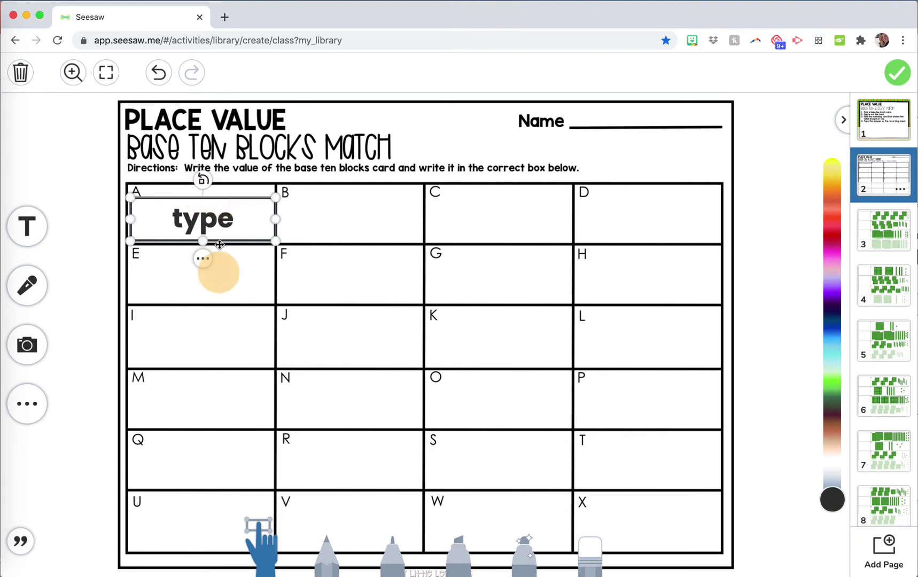
Duplicate the "type" label and place the copy in box E
{"action": "left_click", "coordinate": [202, 260]}
{"action": "left_click", "coordinate": [202, 261]}
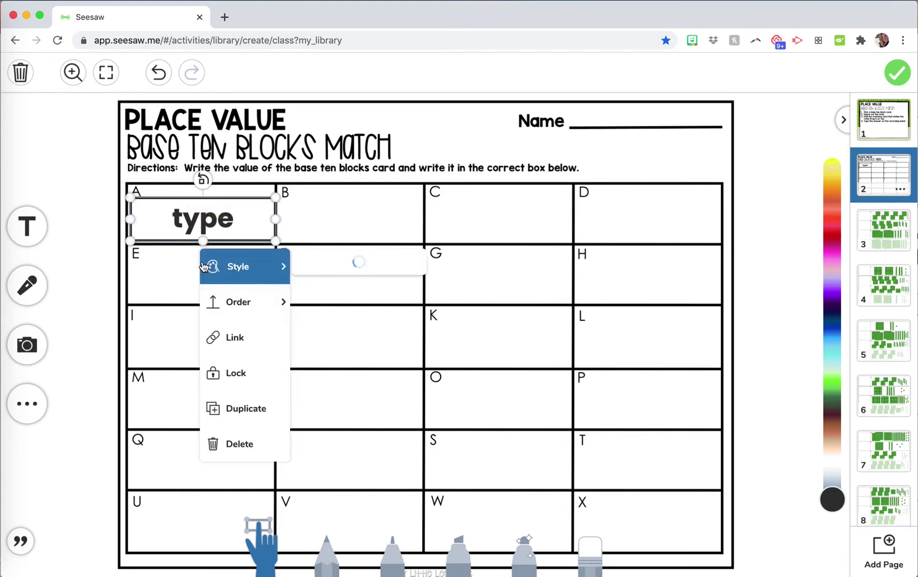
{"action": "left_click", "coordinate": [243, 409]}
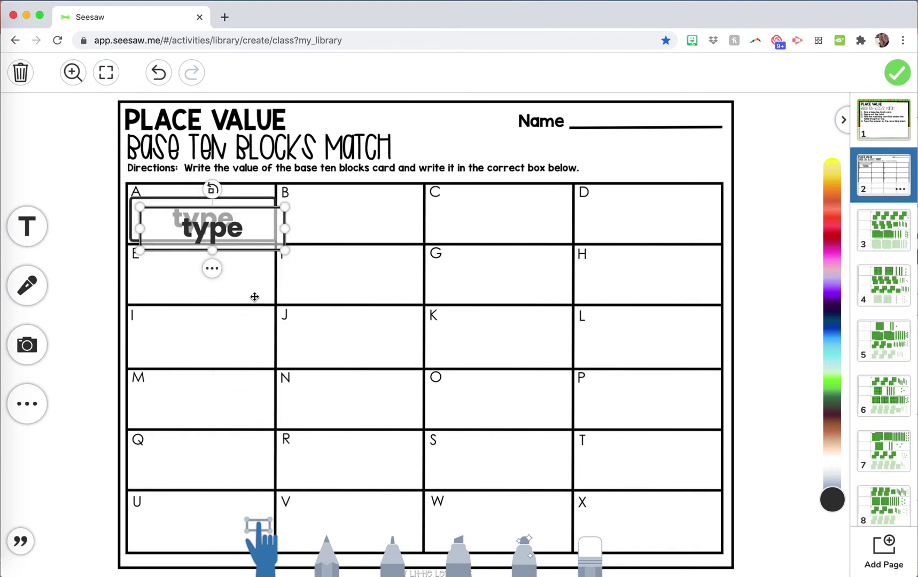
{"action": "left_click_drag", "start_coordinate": [238, 257], "coordinate": [236, 301]}
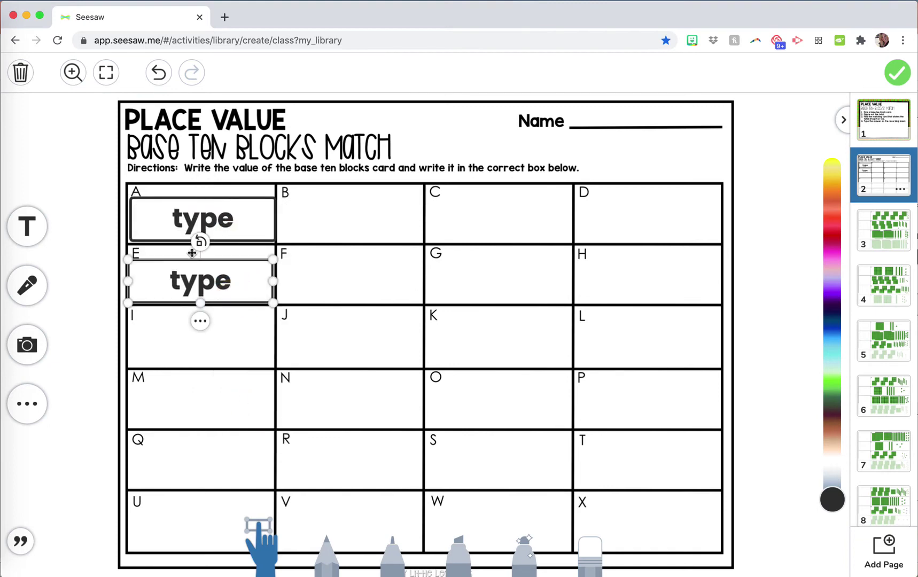
On page 3, add an empty text label and fit it into the blank answer cell beside row A
{"action": "left_click", "coordinate": [903, 241]}
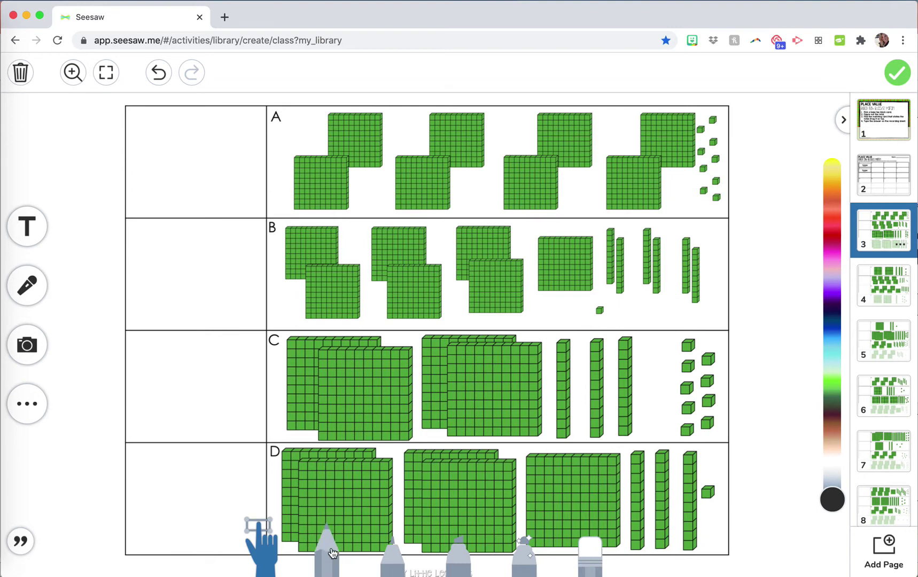
{"action": "left_click", "coordinate": [393, 553]}
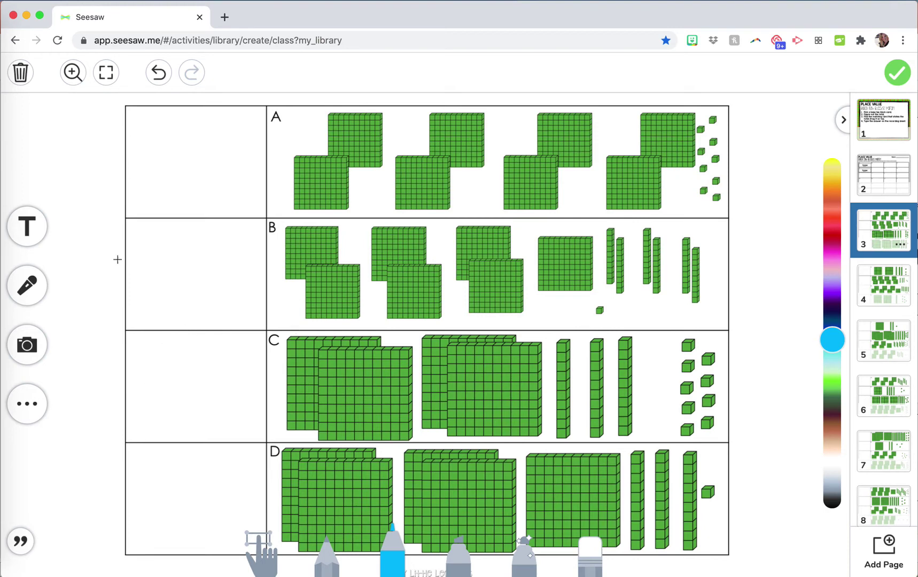
{"action": "left_click", "coordinate": [26, 226]}
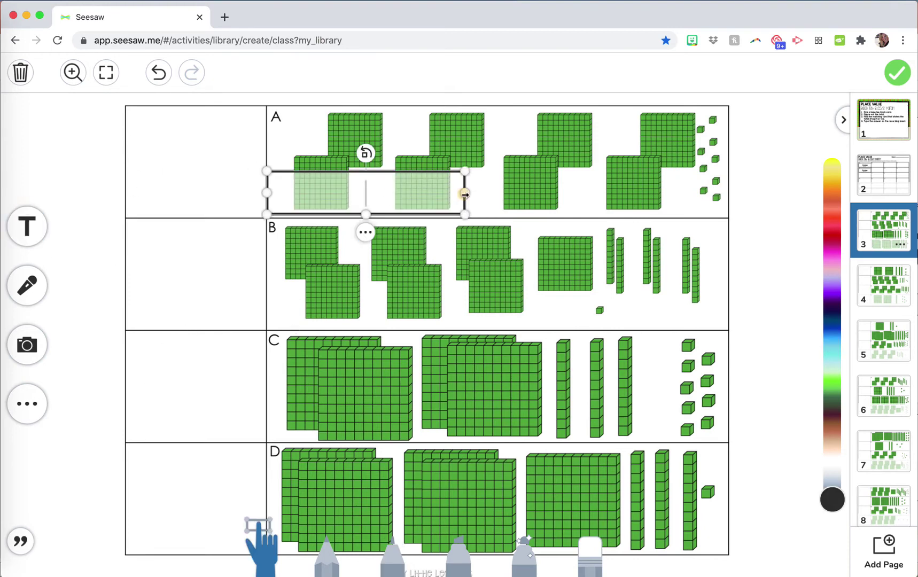
{"action": "left_click_drag", "start_coordinate": [465, 194], "coordinate": [426, 193]}
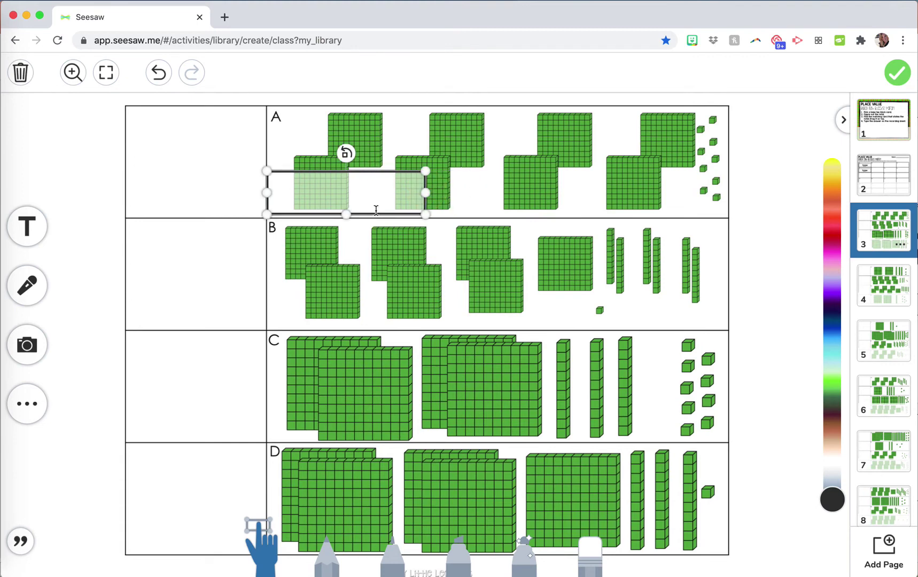
{"action": "left_click", "coordinate": [357, 254]}
{"action": "left_click", "coordinate": [368, 205]}
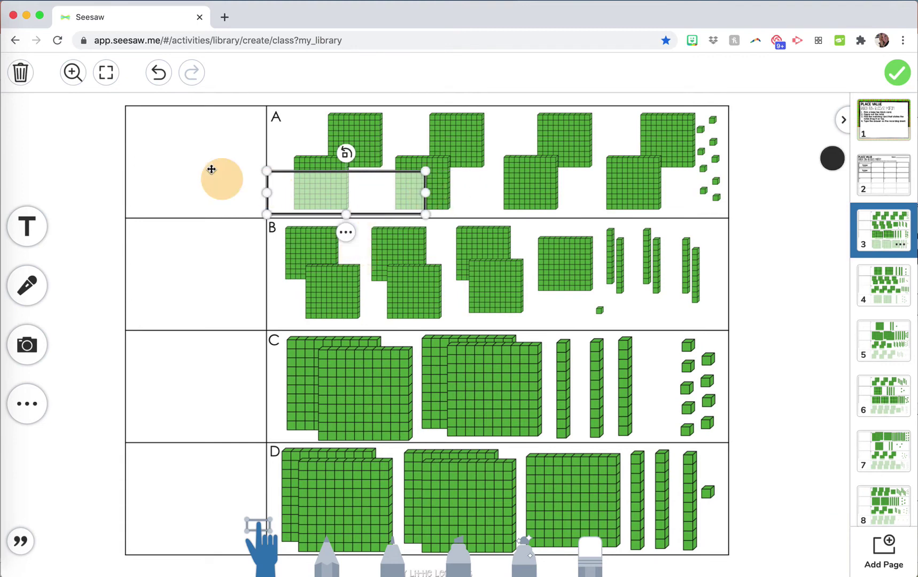
{"action": "left_click_drag", "start_coordinate": [212, 169], "coordinate": [213, 168]}
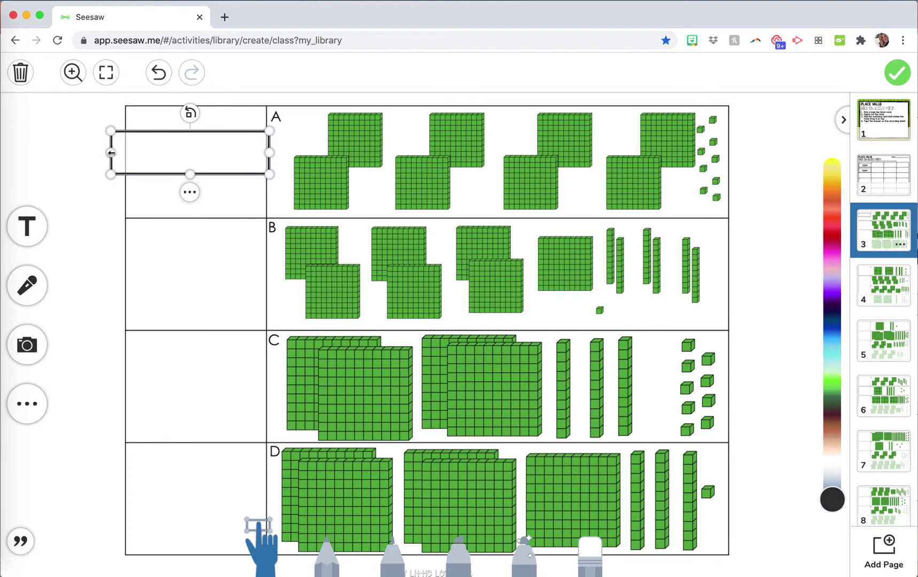
{"action": "left_click_drag", "start_coordinate": [111, 153], "coordinate": [130, 154]}
{"action": "left_click_drag", "start_coordinate": [199, 174], "coordinate": [195, 212]}
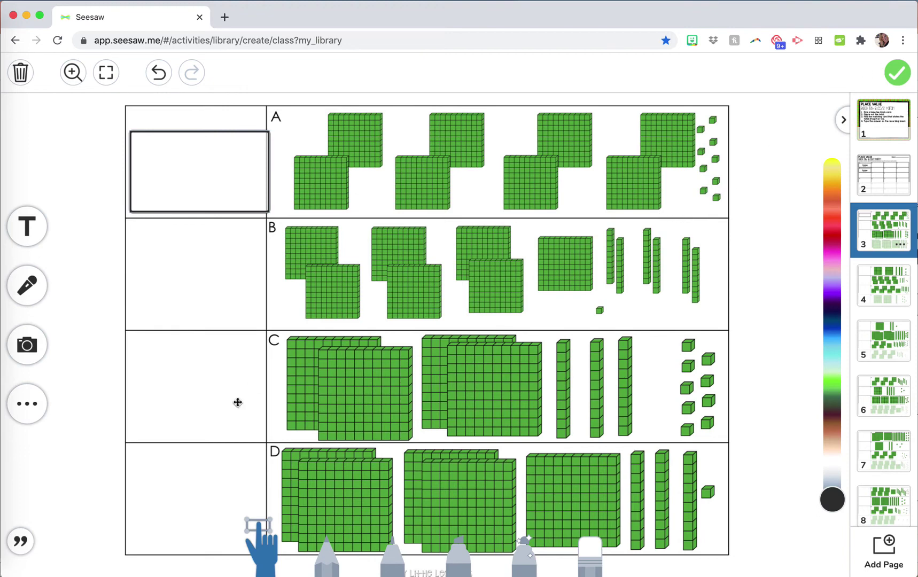
{"action": "left_click", "coordinate": [84, 438]}
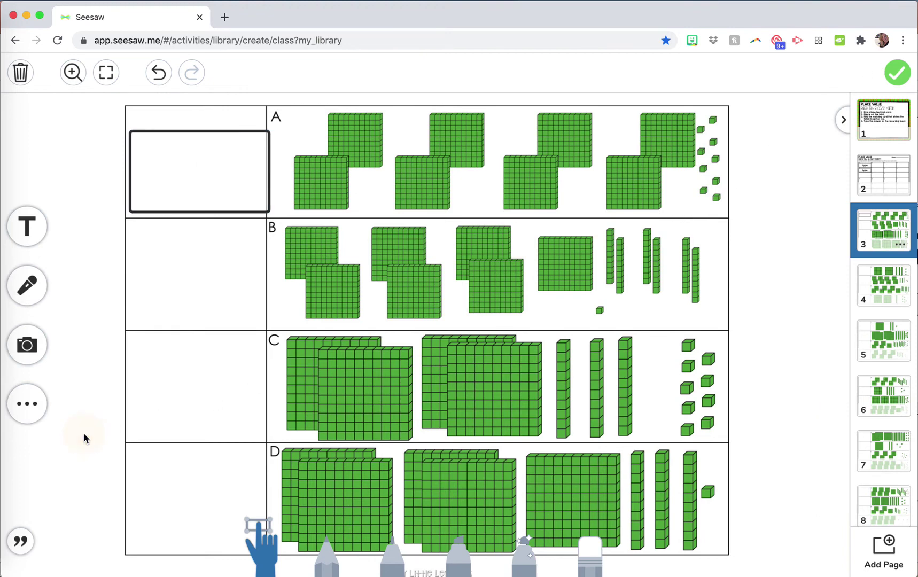
Upload the number card image 358.png from the PowerPoints folder onto page 3
{"action": "left_click", "coordinate": [38, 353]}
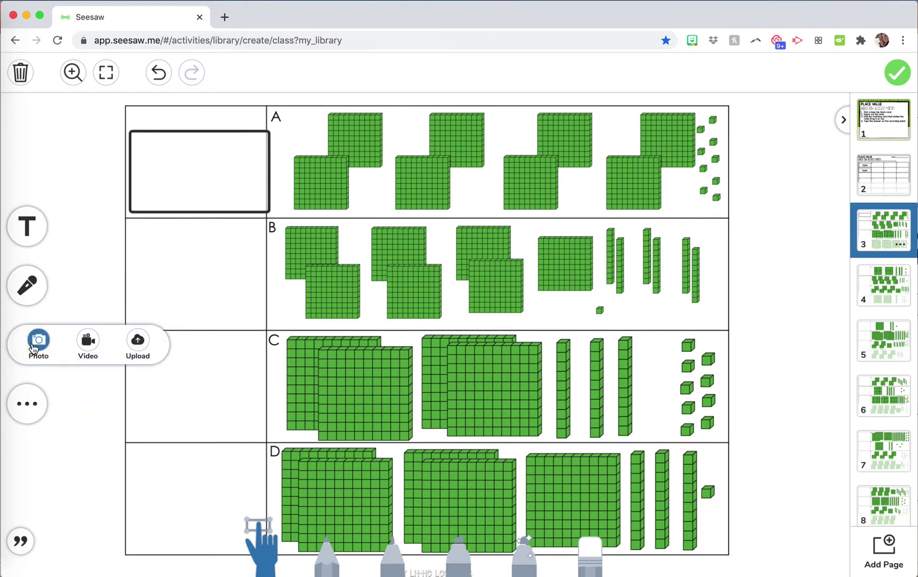
{"action": "left_click", "coordinate": [137, 342]}
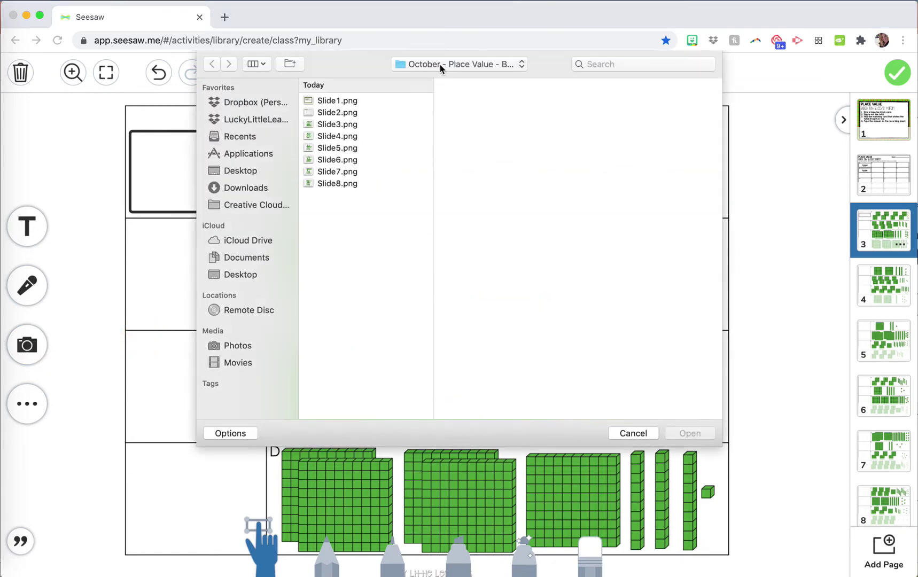
{"action": "left_click", "coordinate": [440, 63]}
{"action": "left_click", "coordinate": [447, 86]}
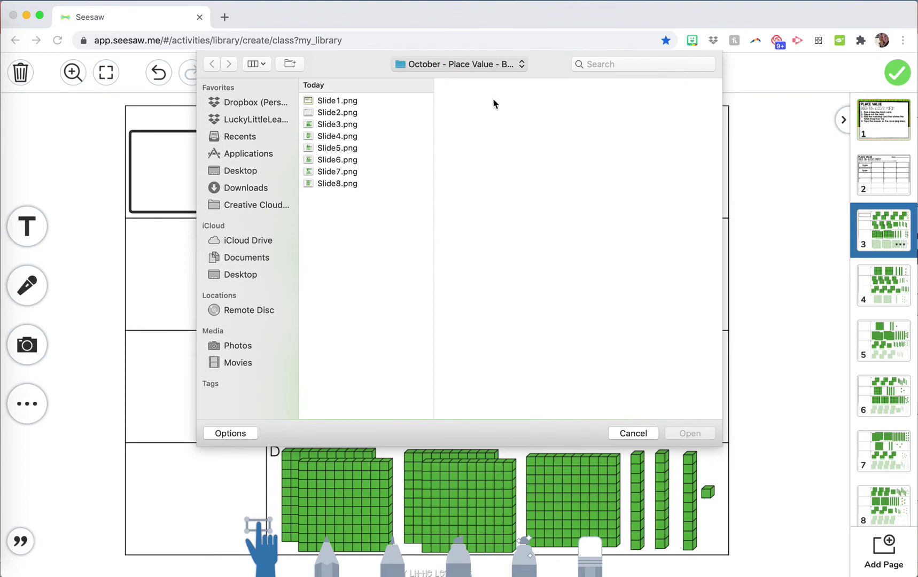
{"action": "left_click", "coordinate": [639, 100]}
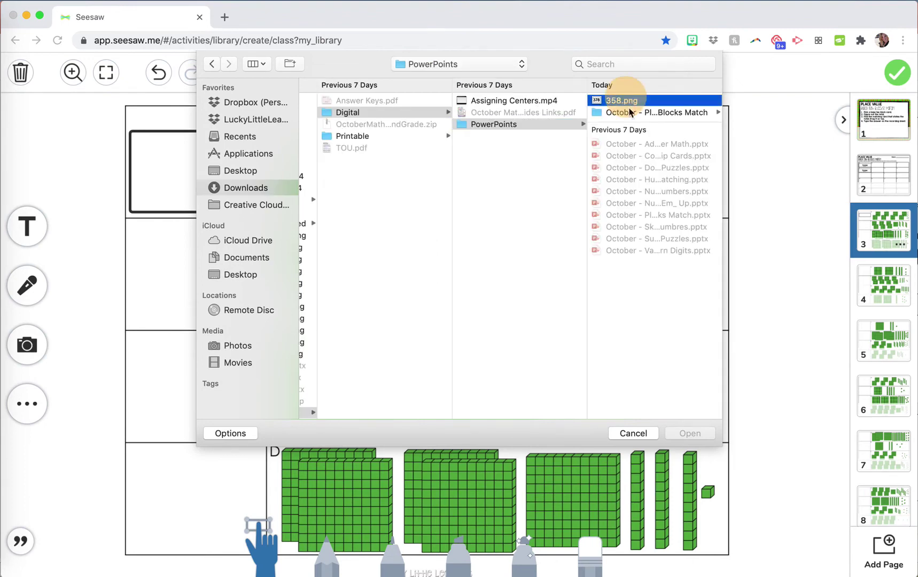
{"action": "left_click", "coordinate": [690, 433]}
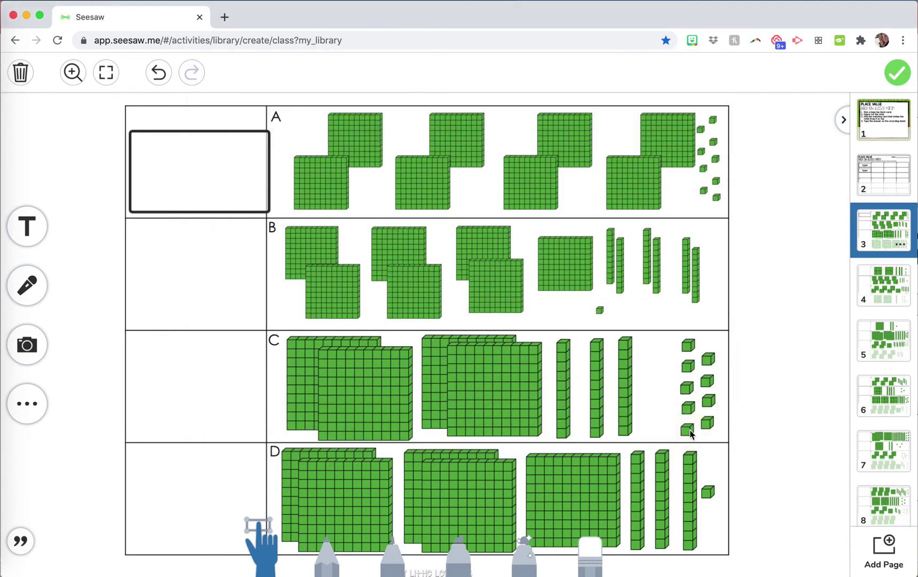
Shrink the 378 card to about the size of an answer cell and place it outside the table beside row A's blocks
{"action": "left_click_drag", "start_coordinate": [576, 214], "coordinate": [419, 341]}
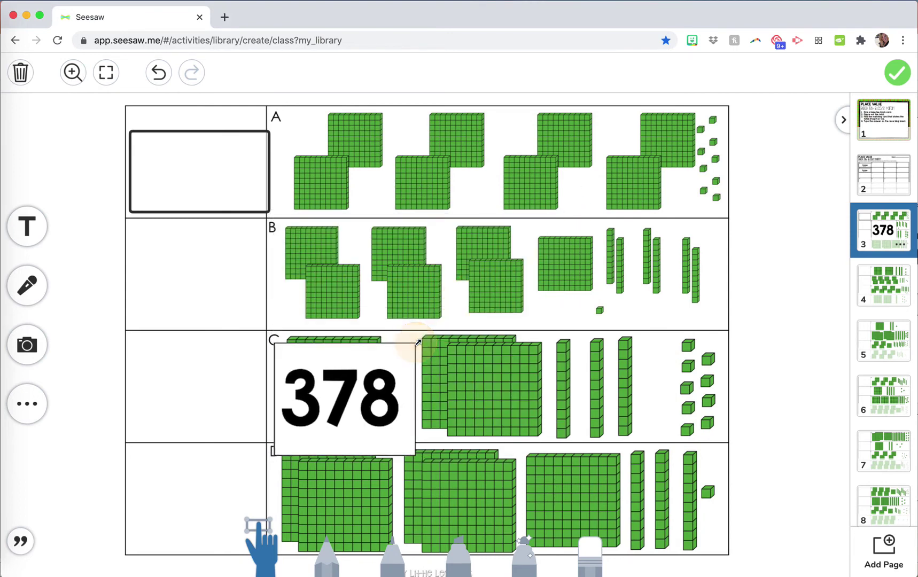
{"action": "left_click_drag", "start_coordinate": [385, 369], "coordinate": [191, 383]}
{"action": "left_click_drag", "start_coordinate": [627, 356], "coordinate": [796, 158]}
{"action": "left_click", "coordinate": [769, 172]}
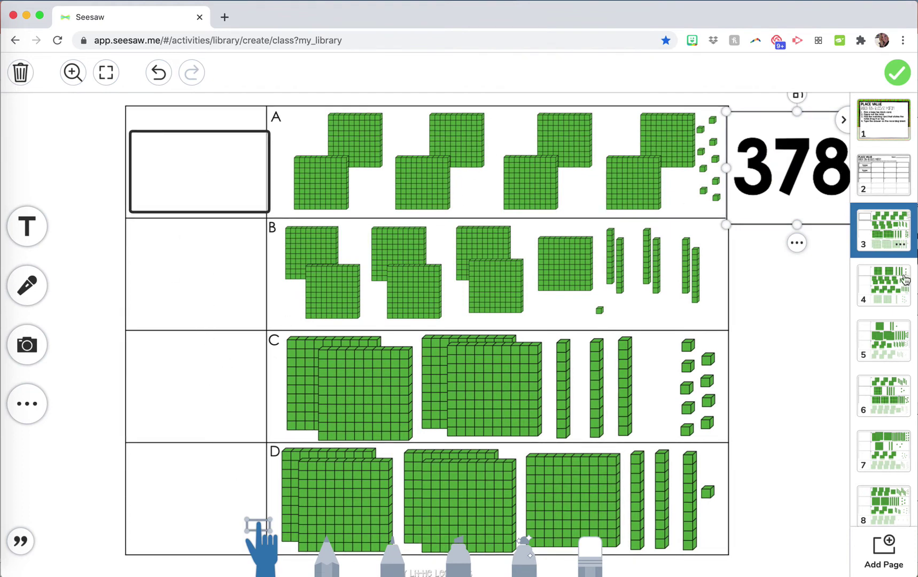
Look over the block pages from page 5 to page 7 and return to the directions on page 1
{"action": "left_click", "coordinate": [891, 349]}
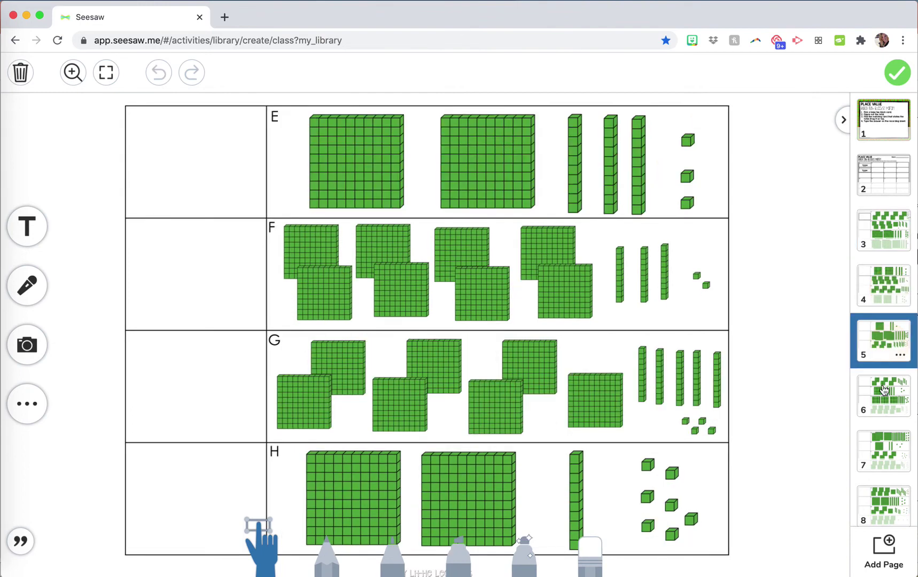
{"action": "left_click", "coordinate": [883, 389]}
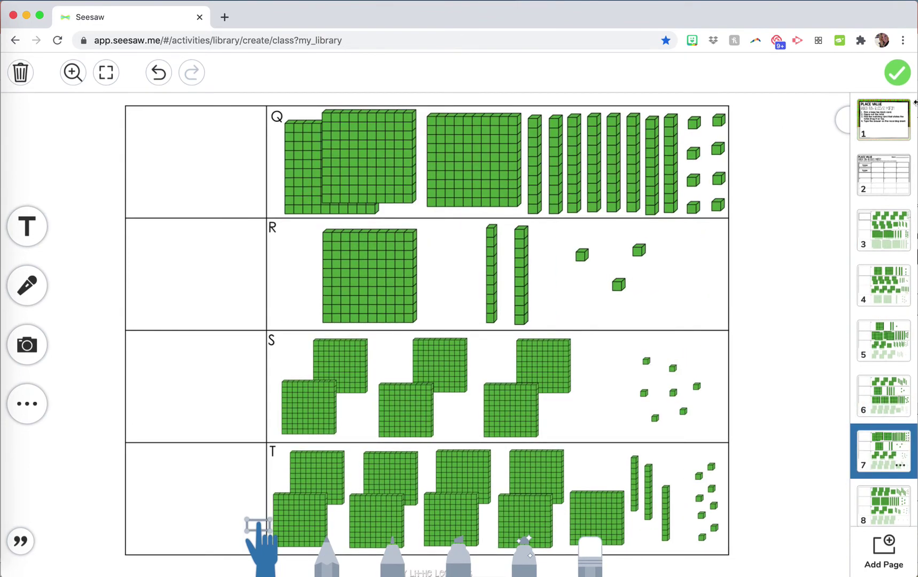
{"action": "left_click", "coordinate": [886, 117]}
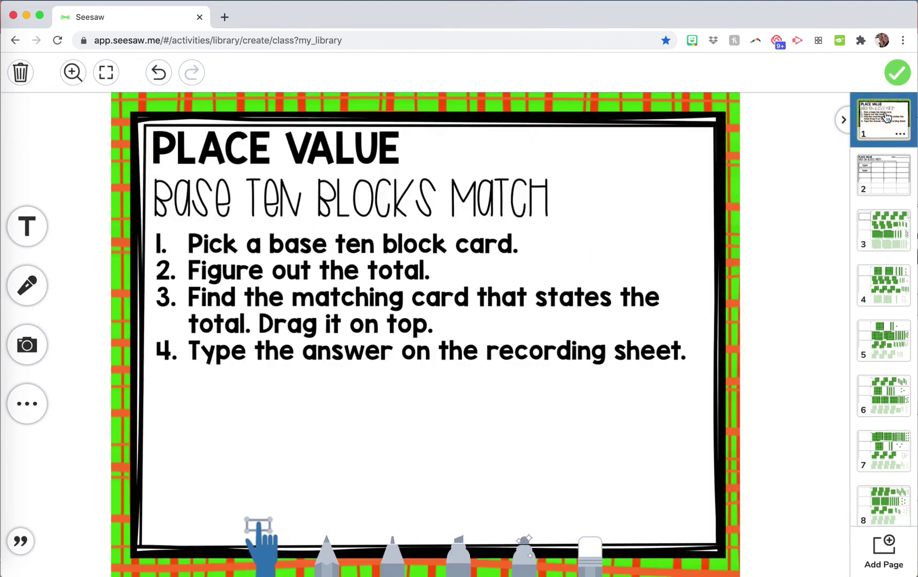